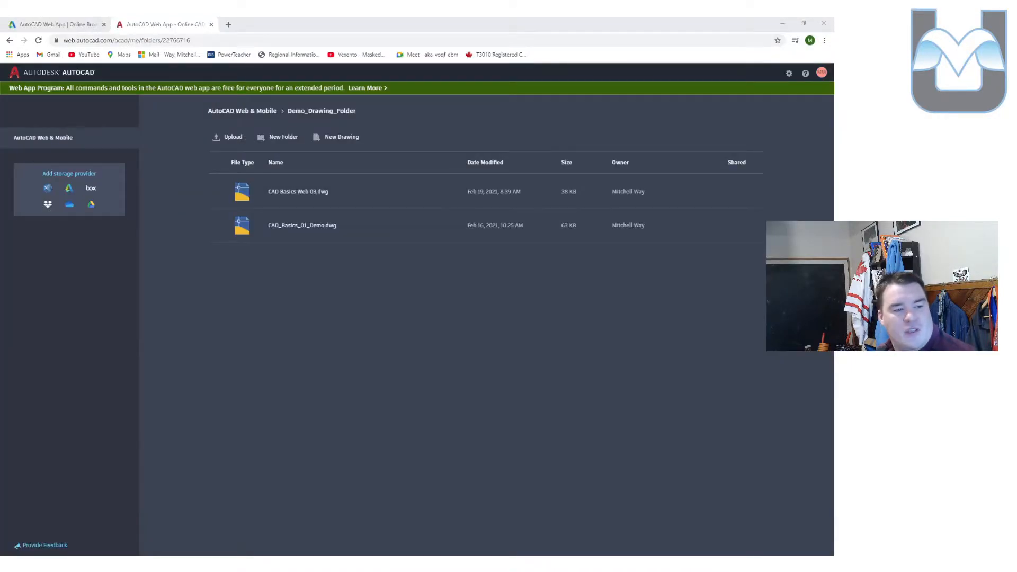
# Open the drawing CAD Basics Web 03.dwg from Demo_Drawing_Folder and display its layer list beside an empty drawing area
pyautogui.click(308, 192)
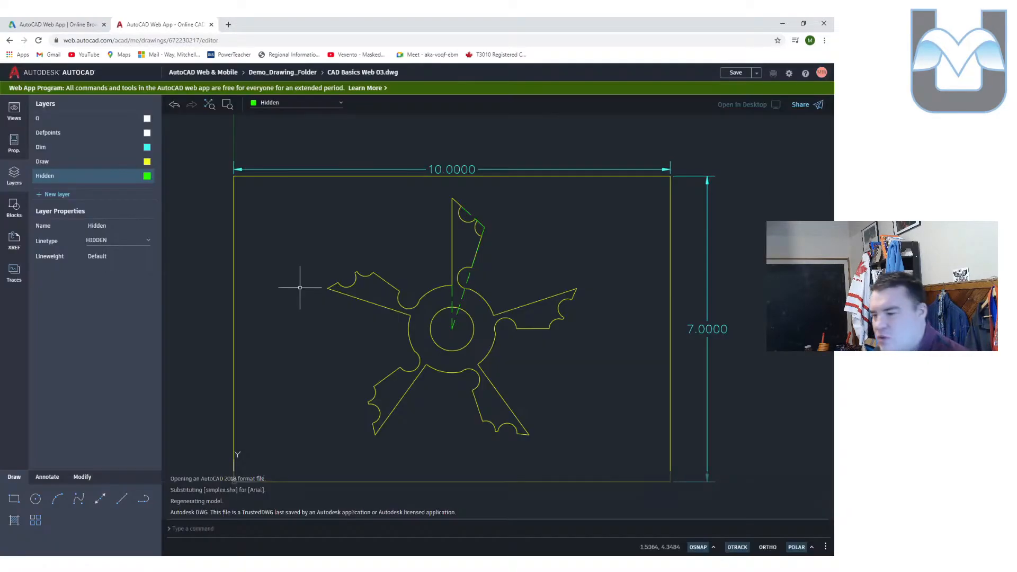
pyautogui.scroll(-5, 561, 323)
pyautogui.moveTo(561, 322)
pyautogui.mouseDown(button='middle')
pyautogui.moveTo(512, 336)
pyautogui.moveTo(261, 336)
pyautogui.mouseUp(button='middle')
pyautogui.scroll(2, 508, 340)
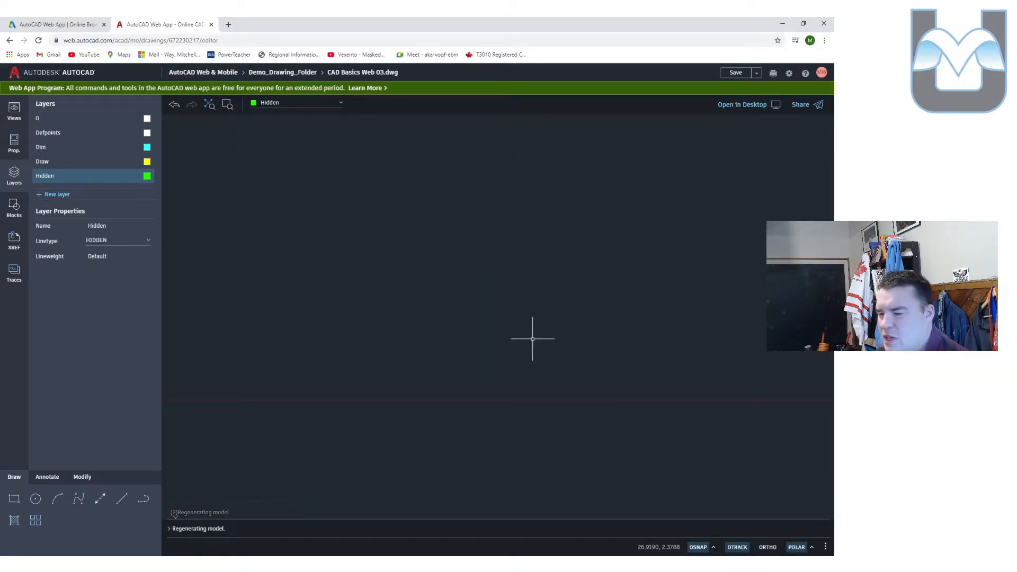
pyautogui.click(14, 142)
pyautogui.click(16, 173)
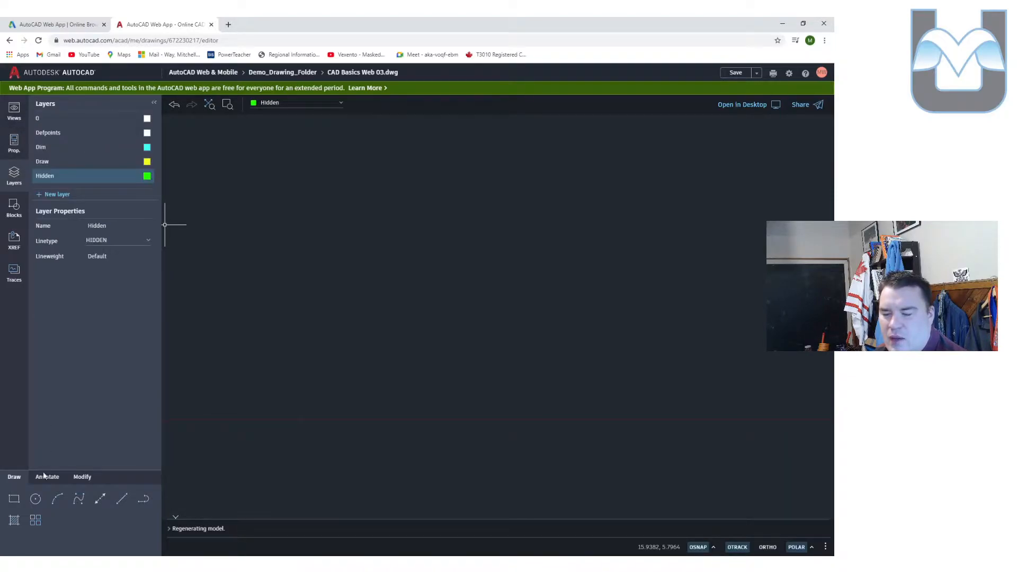
pyautogui.click(14, 498)
pyautogui.click(297, 417)
pyautogui.press('Escape')
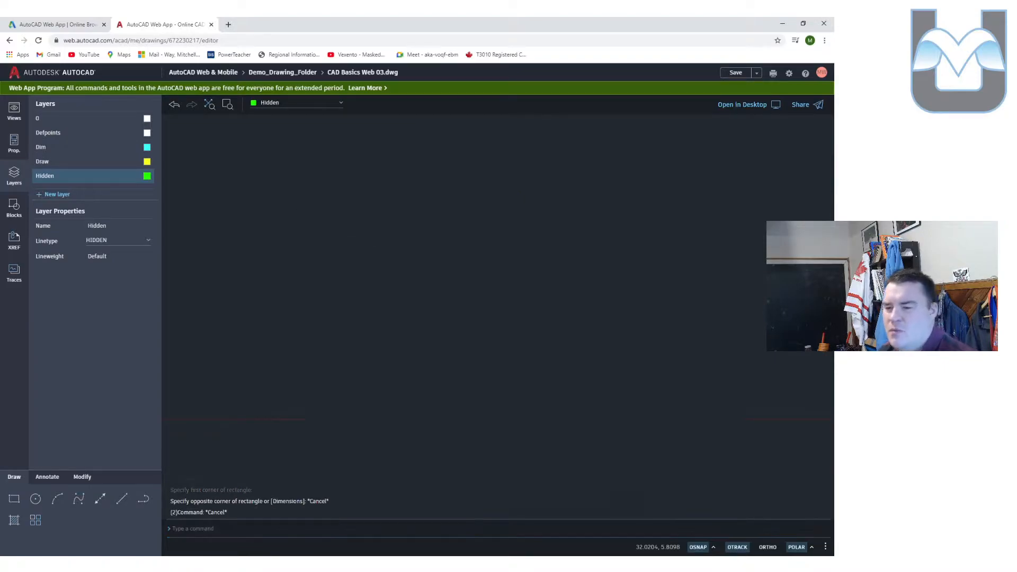
# Make the Draw layer current and draw a 10 by 7 rectangle in the empty area
pyautogui.click(77, 161)
pyautogui.press('Return')
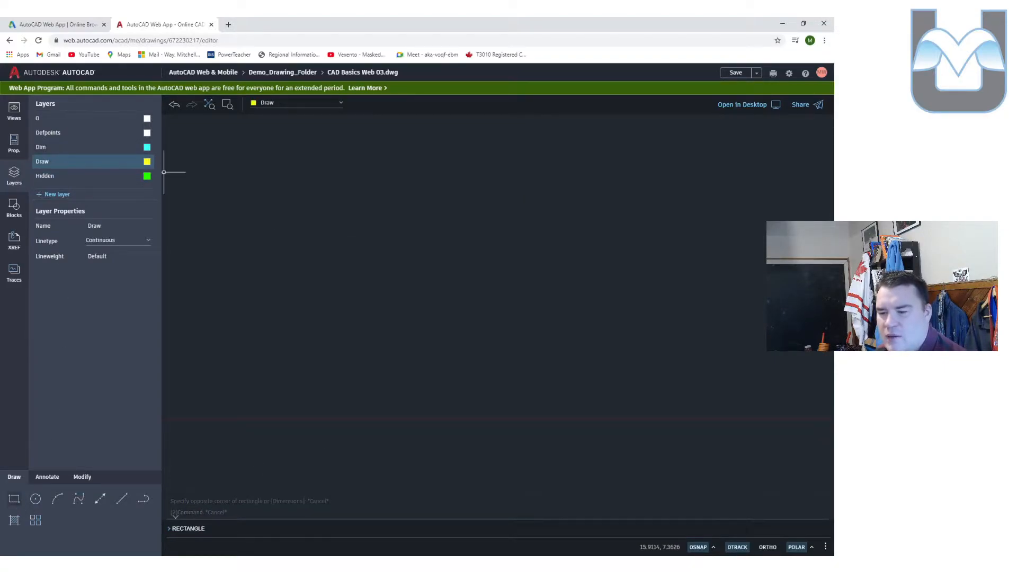
pyautogui.click(308, 406)
pyautogui.write('10')
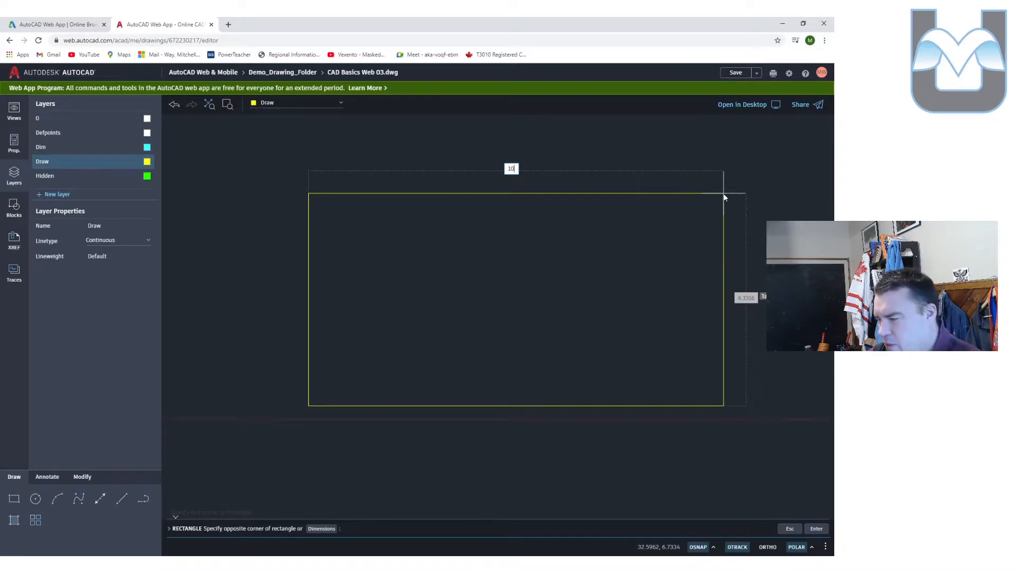
pyautogui.press('Tab')
pyautogui.write('7')
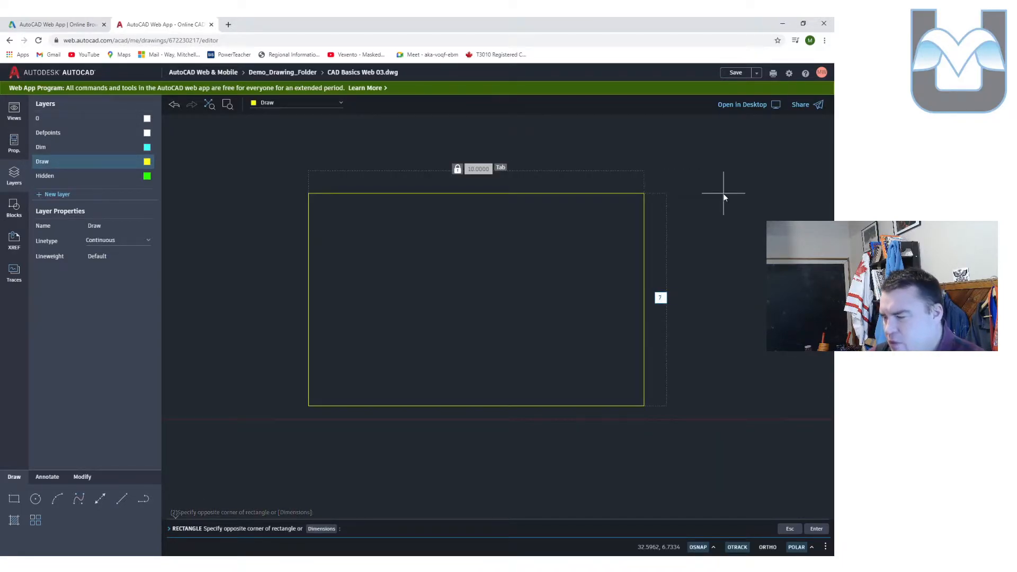
pyautogui.press('Return')
pyautogui.scroll(1, 529, 244)
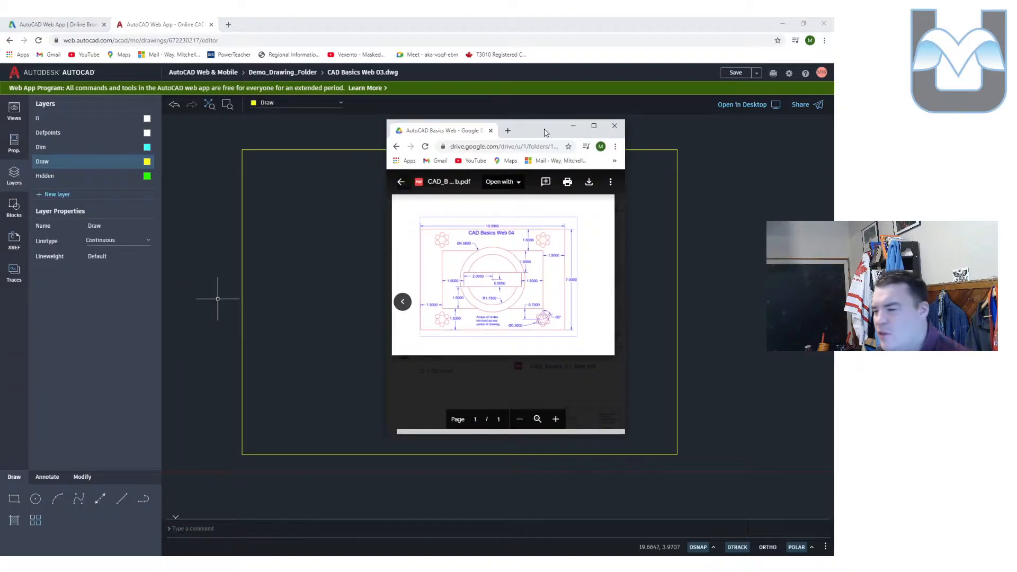
# Check the CAD Basics Web 04 reference PDF, return to the drawing and offset the outer rectangle inward by 1.5
pyautogui.scroll(-3, 446, 279)
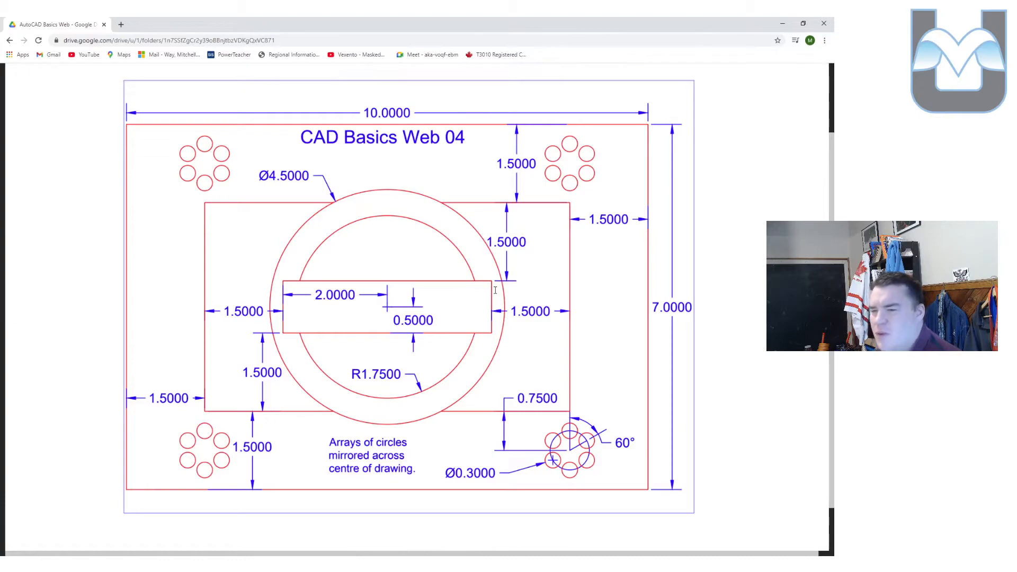
pyautogui.hotkey('alt', 'Tab')
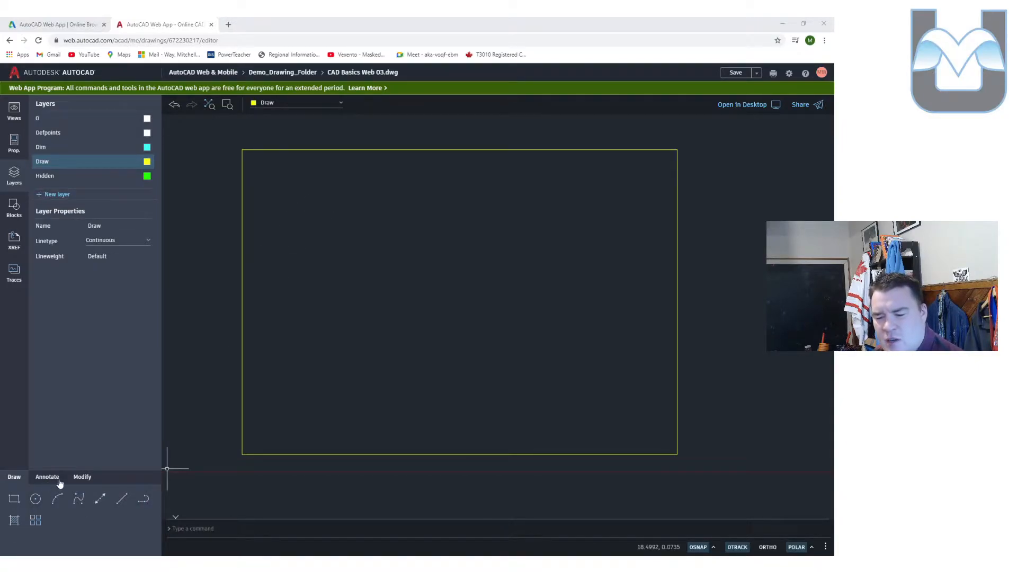
pyautogui.click(82, 478)
pyautogui.click(56, 521)
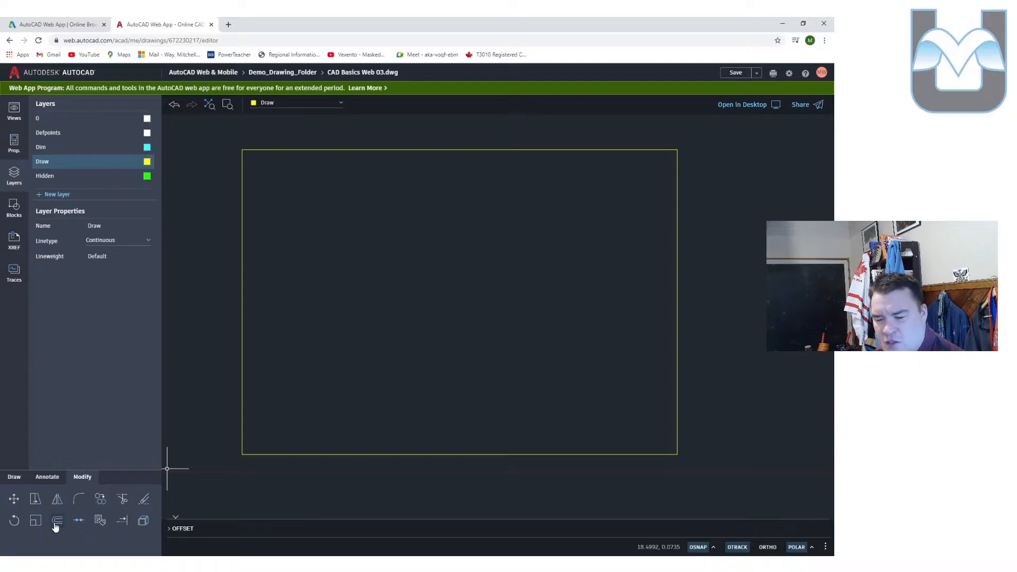
pyautogui.press('Return')
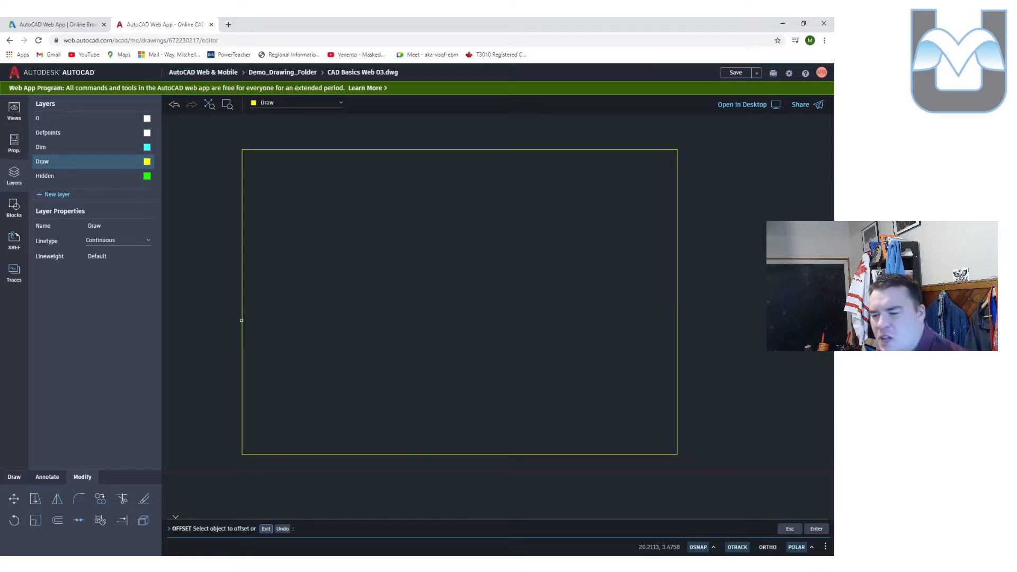
pyautogui.click(241, 320)
pyautogui.click(242, 302)
pyautogui.click(242, 303)
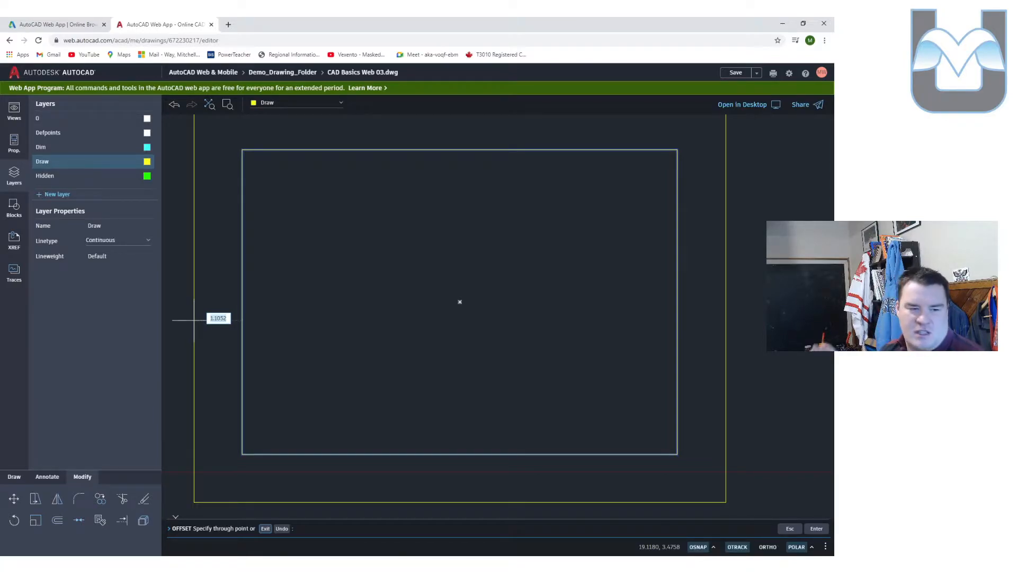
pyautogui.scroll(-3, 172, 320)
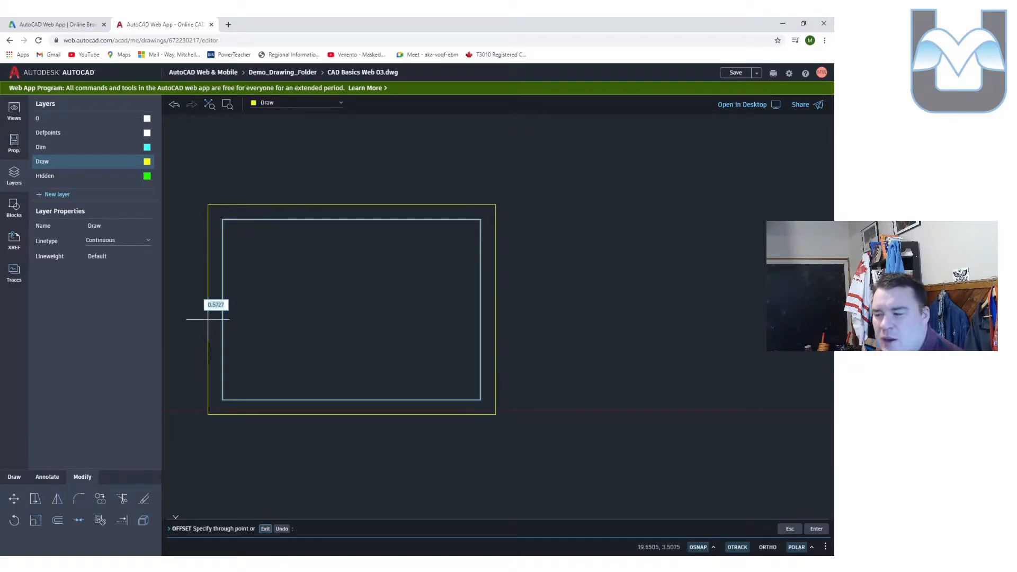
pyautogui.scroll(4, 208, 319)
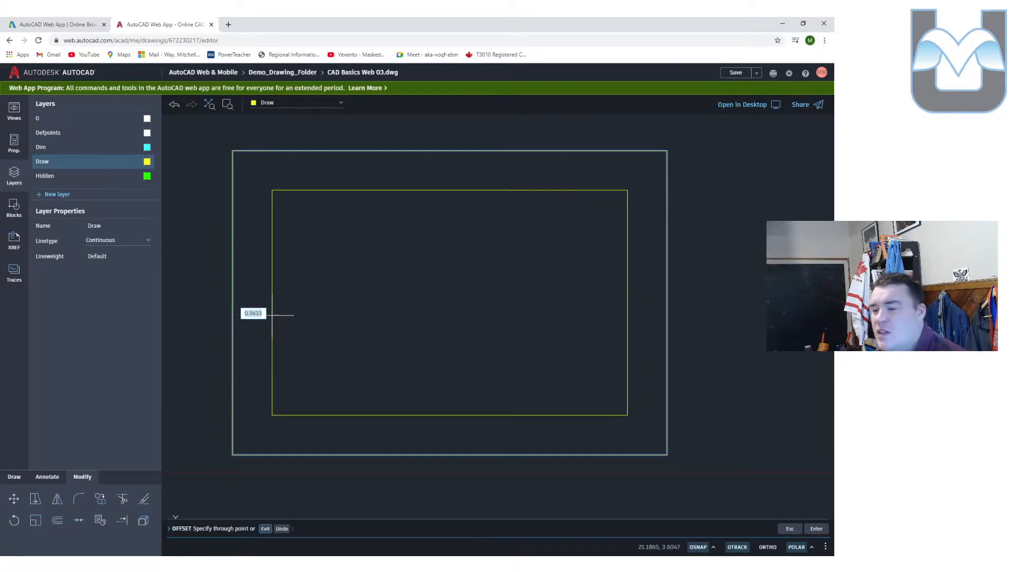
pyautogui.write('1.5')
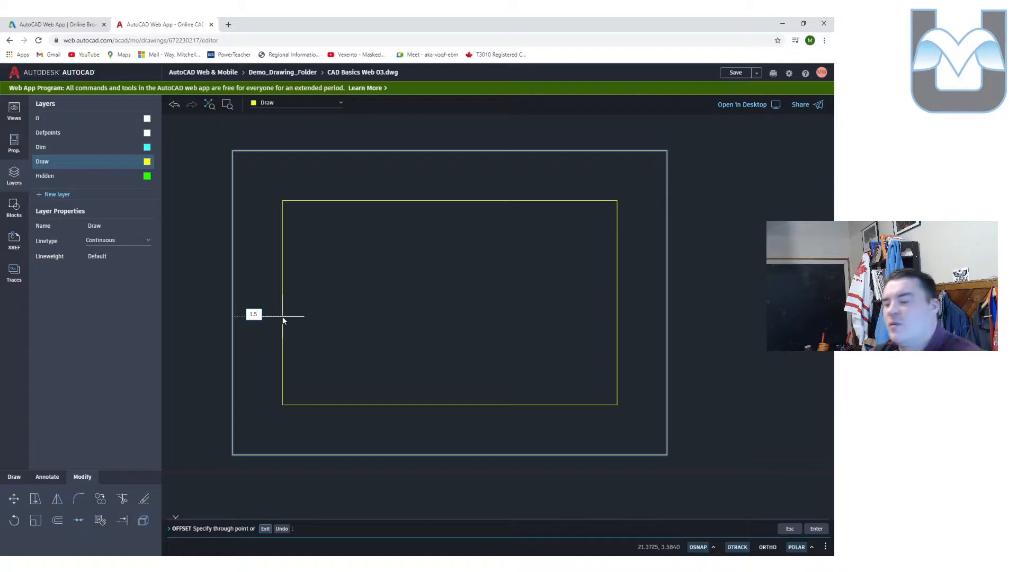
pyautogui.press('Return')
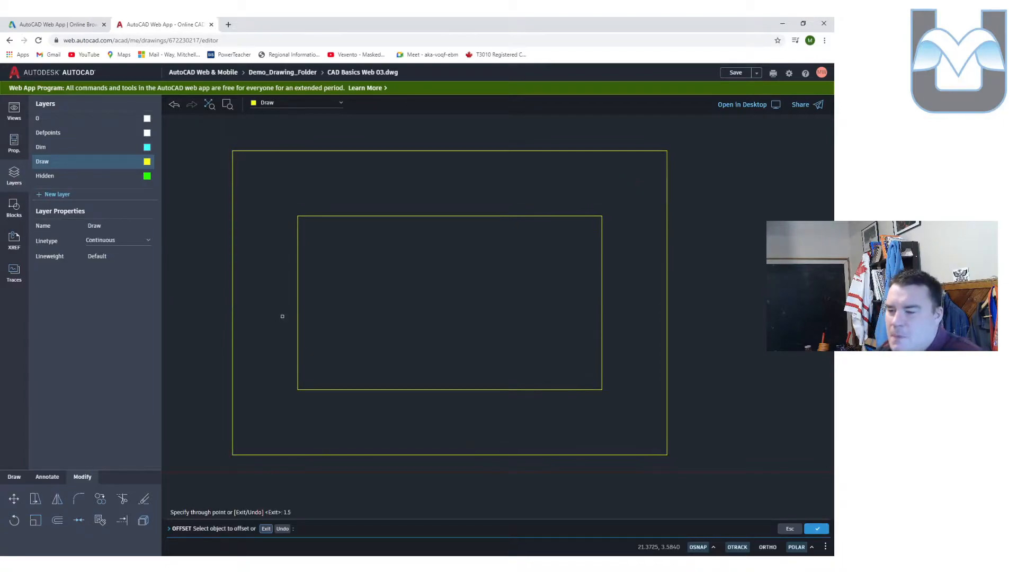
# Offset the middle rectangle inward by 1.5 to add the innermost rectangle, and end the Offset command
pyautogui.click(299, 271)
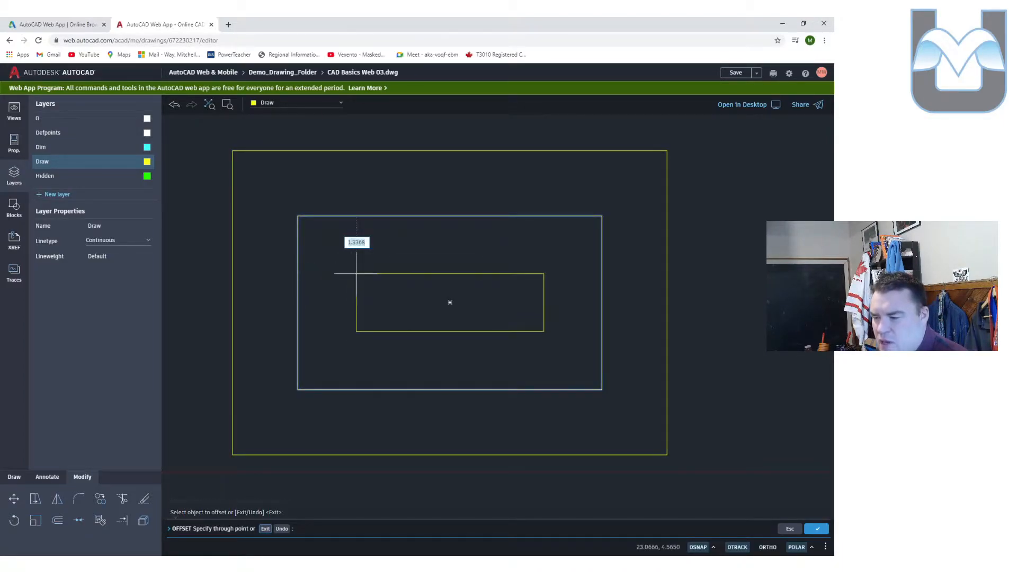
pyautogui.write('1.5')
pyautogui.press('Return')
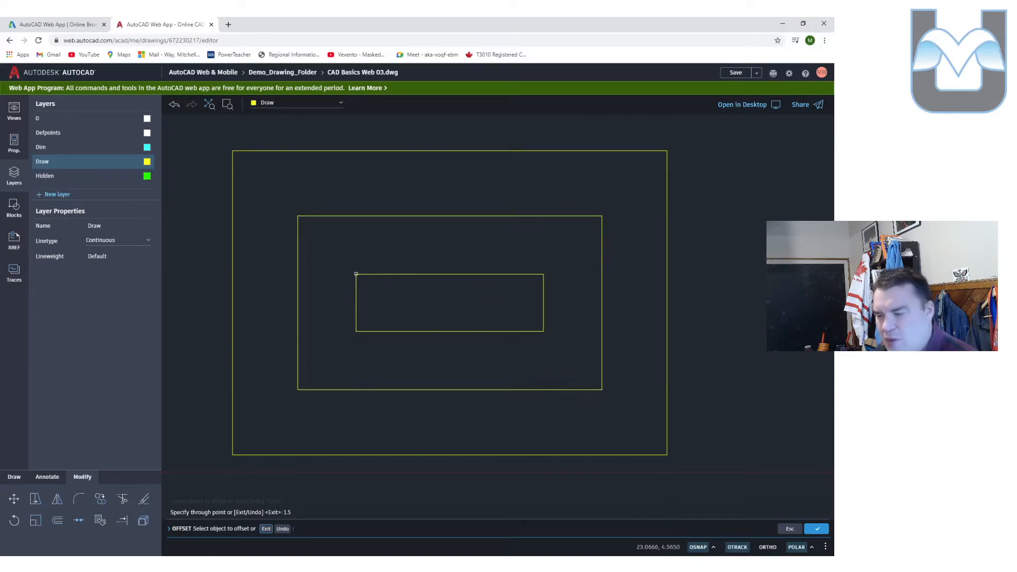
pyautogui.press('Escape')
pyautogui.press('Escape')
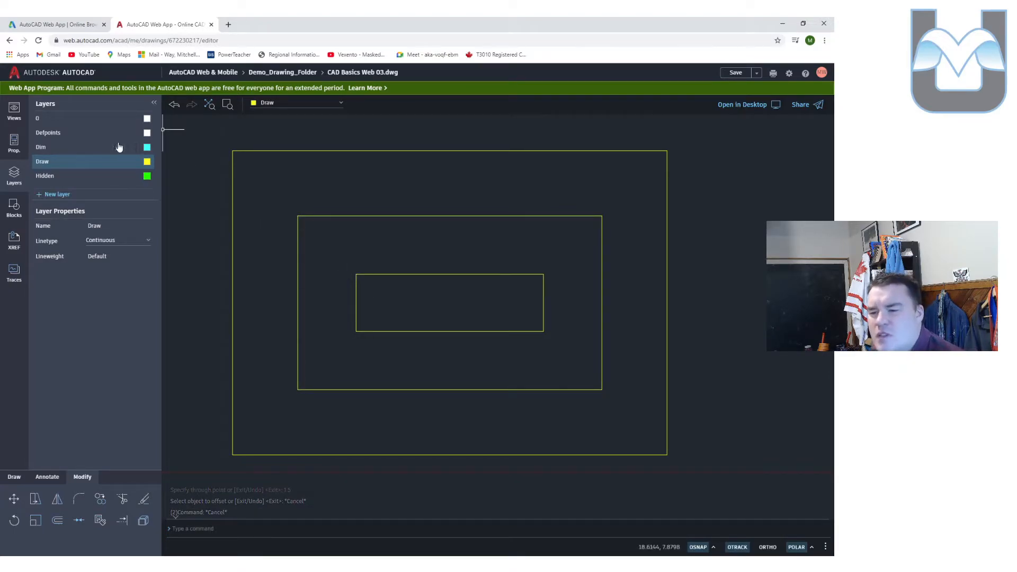
# On the Dim layer, dimension the horizontal gap between the outer and middle rectangles at the middle rectangle's lower-left corner
pyautogui.click(99, 151)
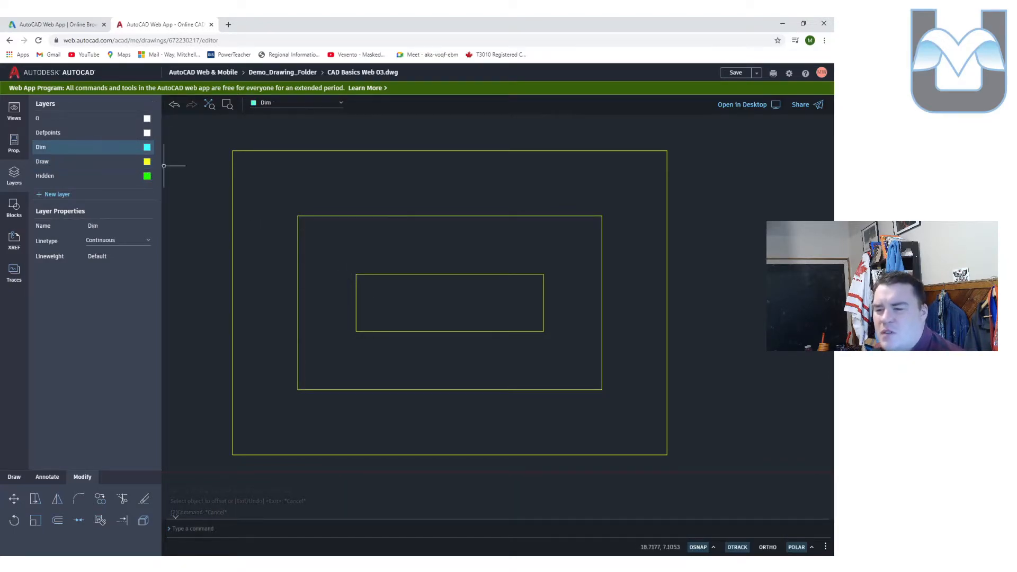
pyautogui.click(56, 478)
pyautogui.click(14, 498)
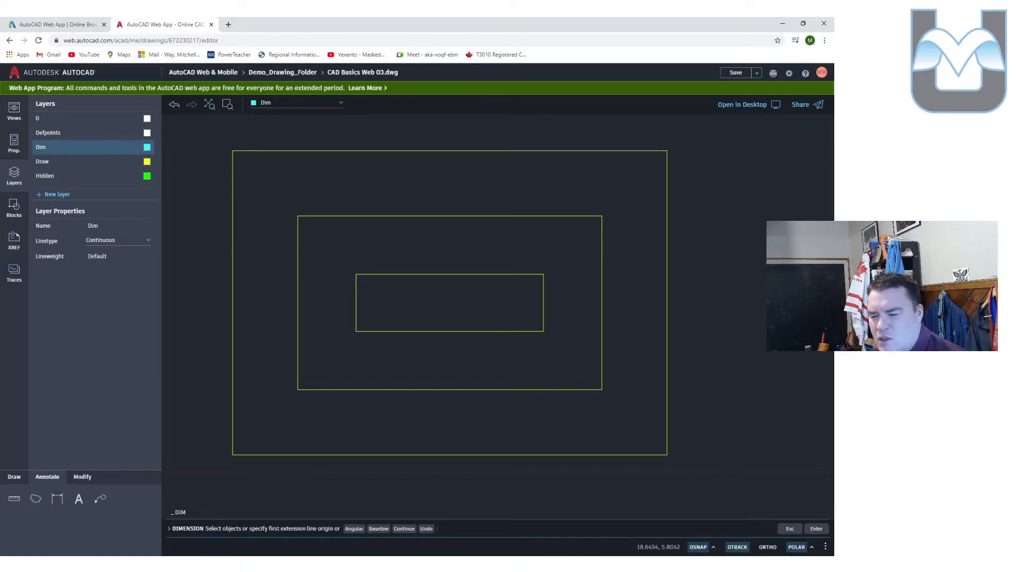
pyautogui.click(298, 389)
pyautogui.click(233, 389)
pyautogui.click(274, 383)
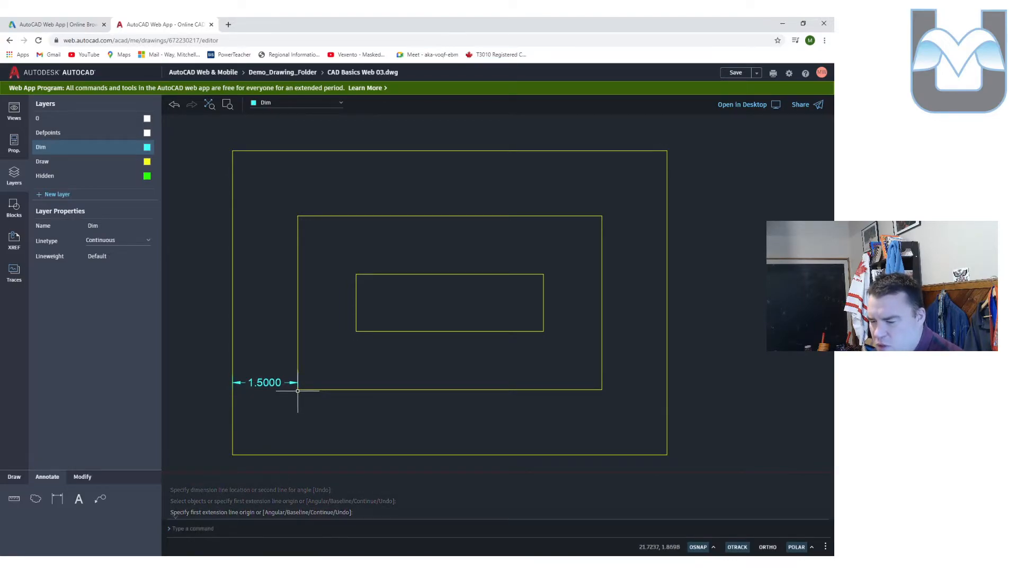
# Dimension the vertical gap between the bottom edges of the middle and outer rectangles at their midpoints
pyautogui.press('Return')
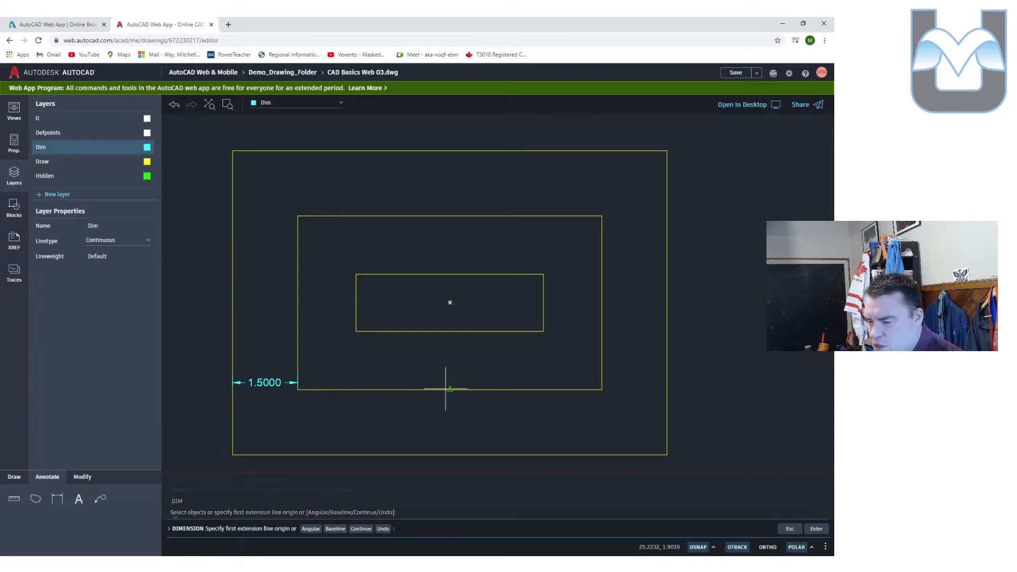
pyautogui.click(448, 389)
pyautogui.click(459, 454)
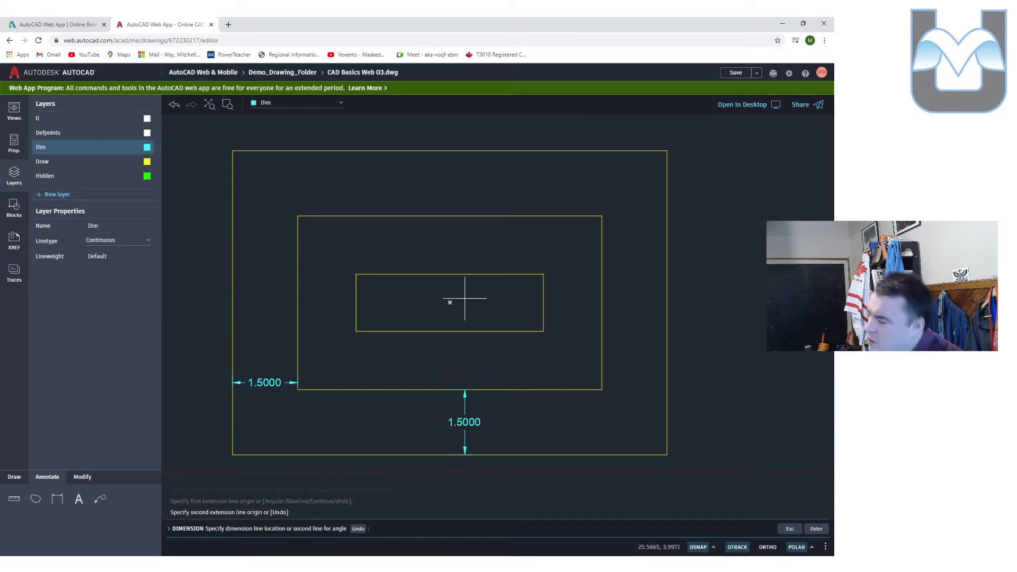
pyautogui.click(449, 307)
pyautogui.press('Escape')
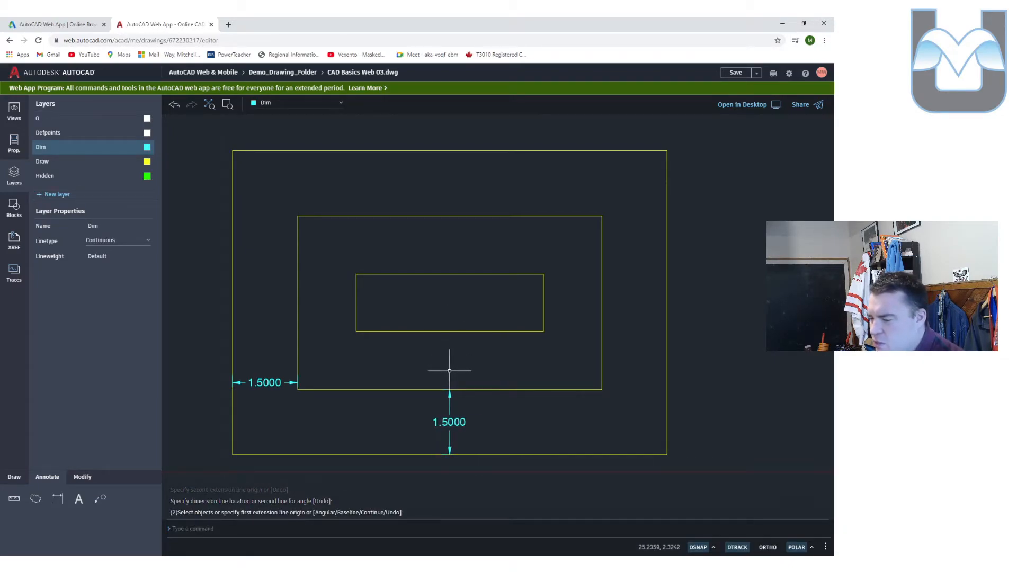
# Dimension the horizontal gap between the right edges of the innermost and middle rectangles, and delete that dimension
pyautogui.click(544, 302)
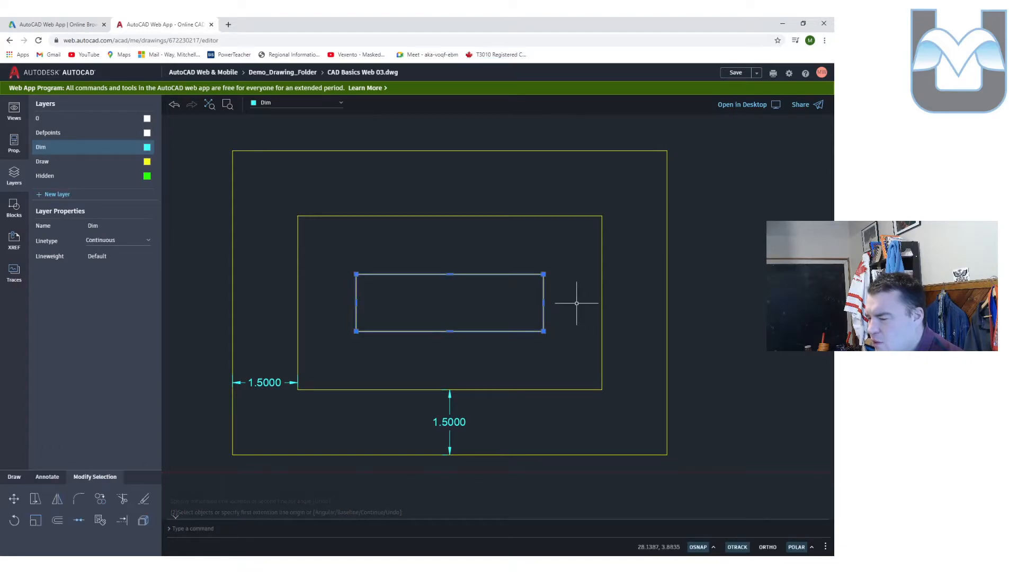
pyautogui.press('Escape')
pyautogui.press('Return')
pyautogui.click(544, 301)
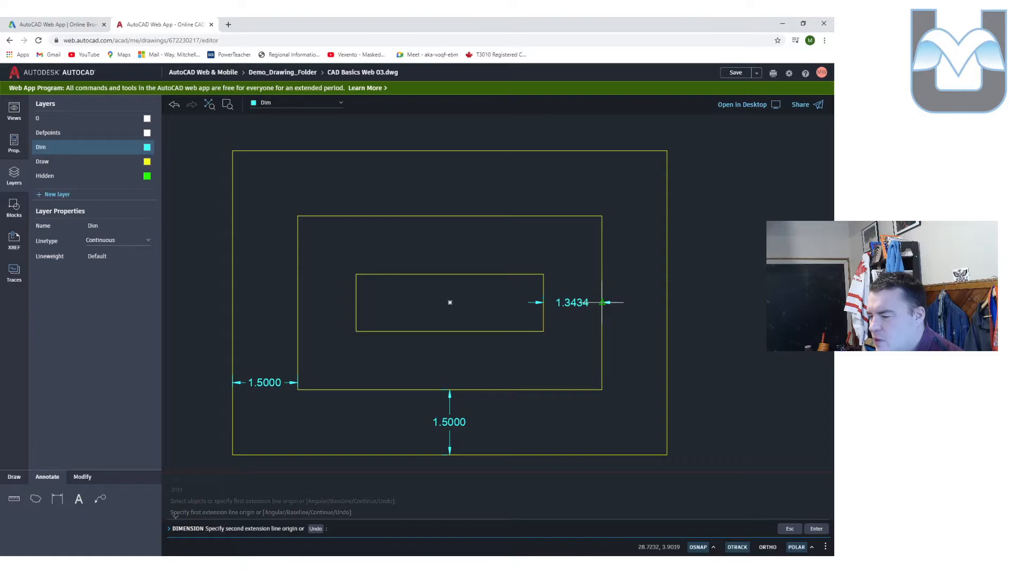
pyautogui.scroll(3, 602, 302)
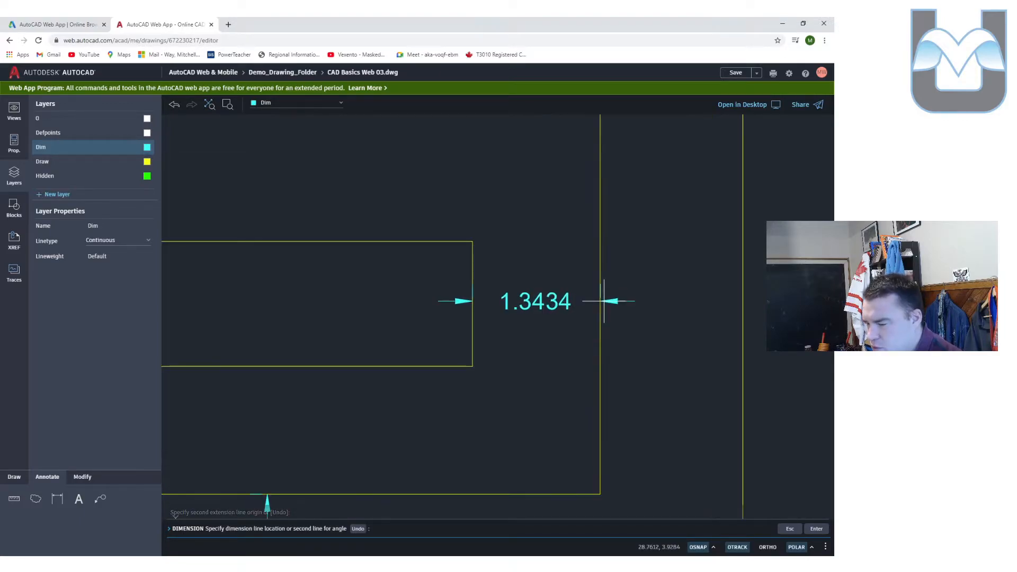
pyautogui.click(601, 301)
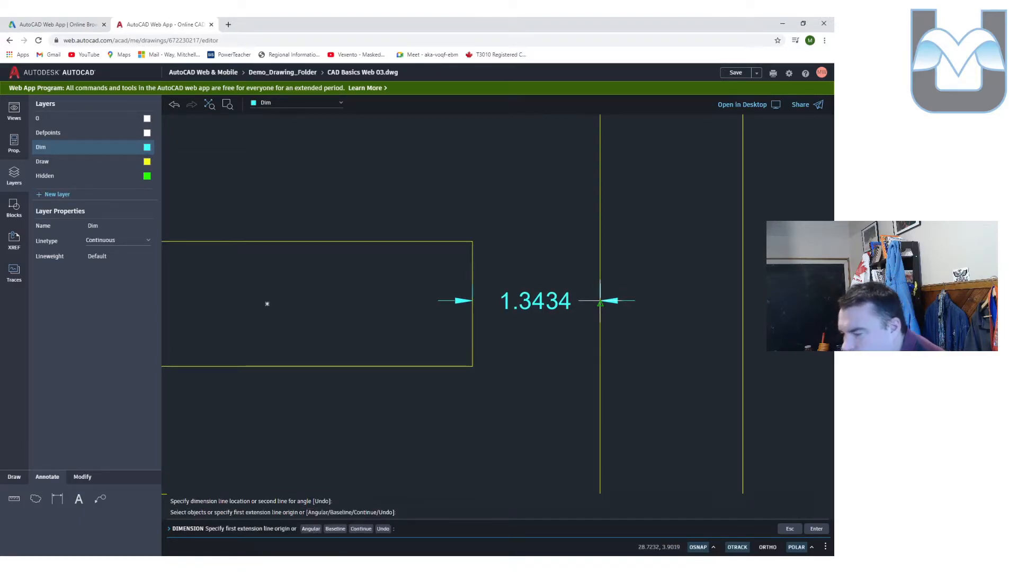
pyautogui.scroll(-2, 513, 334)
pyautogui.scroll(-2, 513, 334)
pyautogui.press('Escape')
pyautogui.press('Escape')
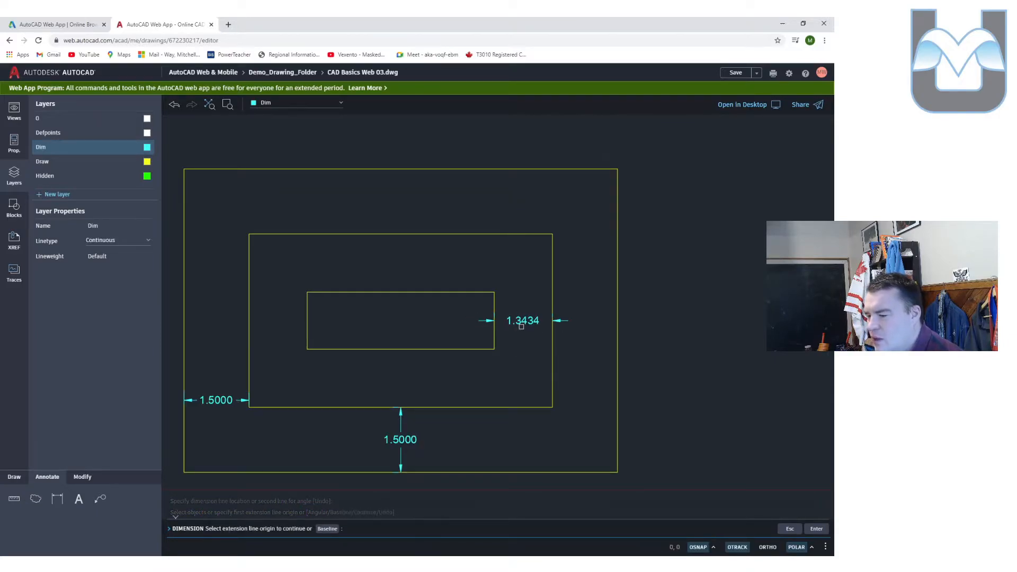
pyautogui.click(524, 320)
pyautogui.press('Delete')
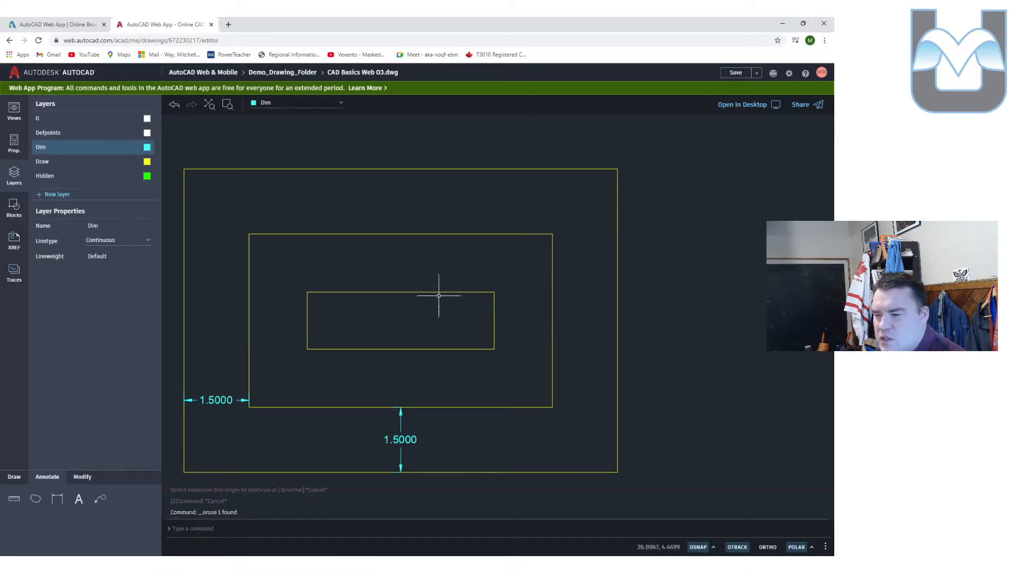
pyautogui.click(57, 500)
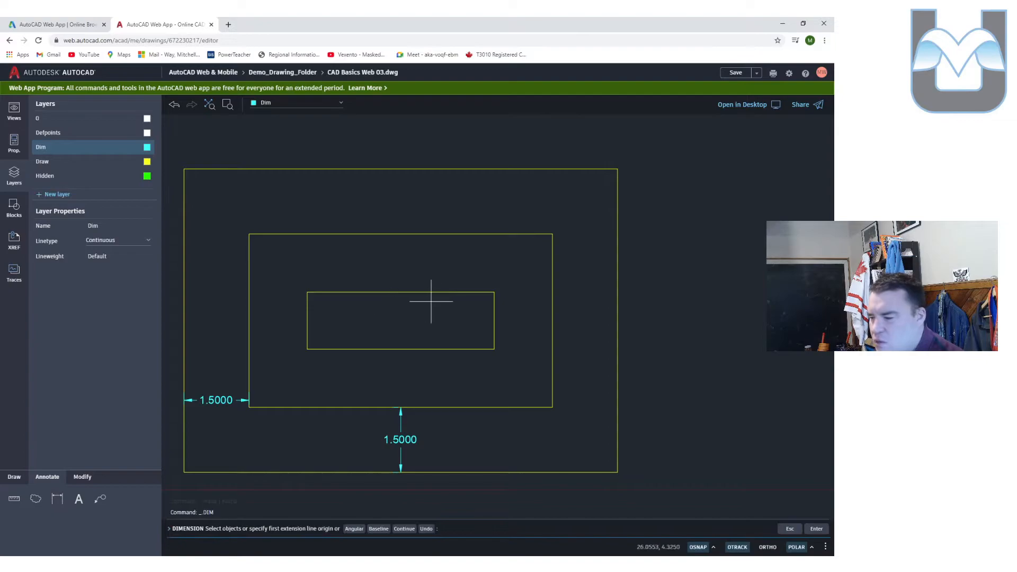
pyautogui.click(494, 291)
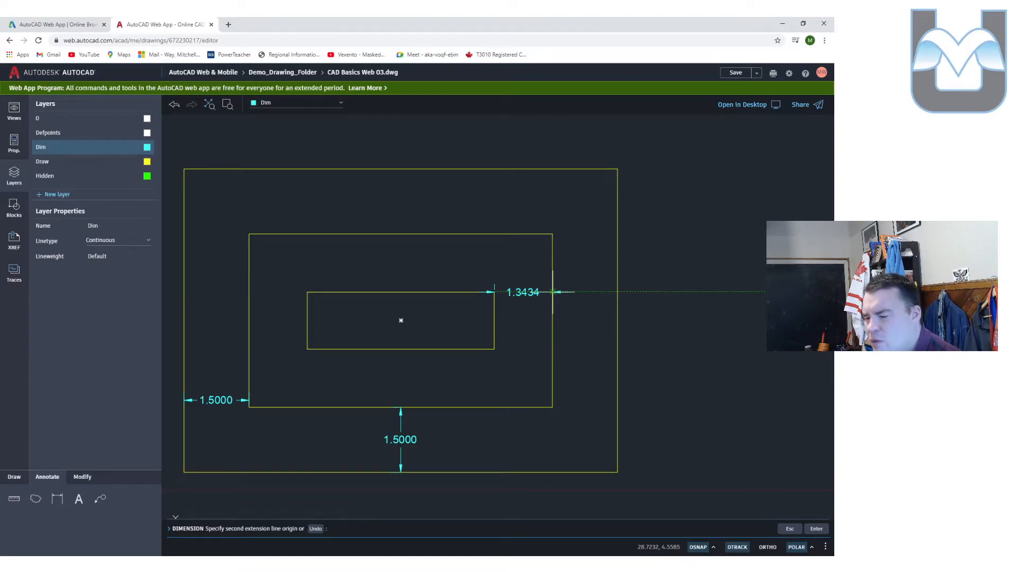
pyautogui.press('Escape')
pyautogui.press('Return')
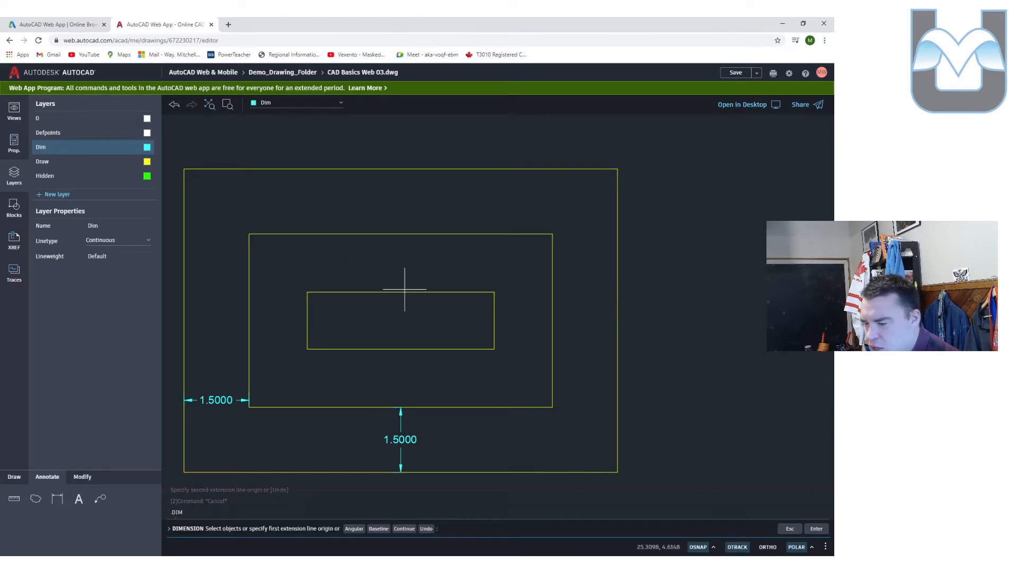
pyautogui.click(401, 320)
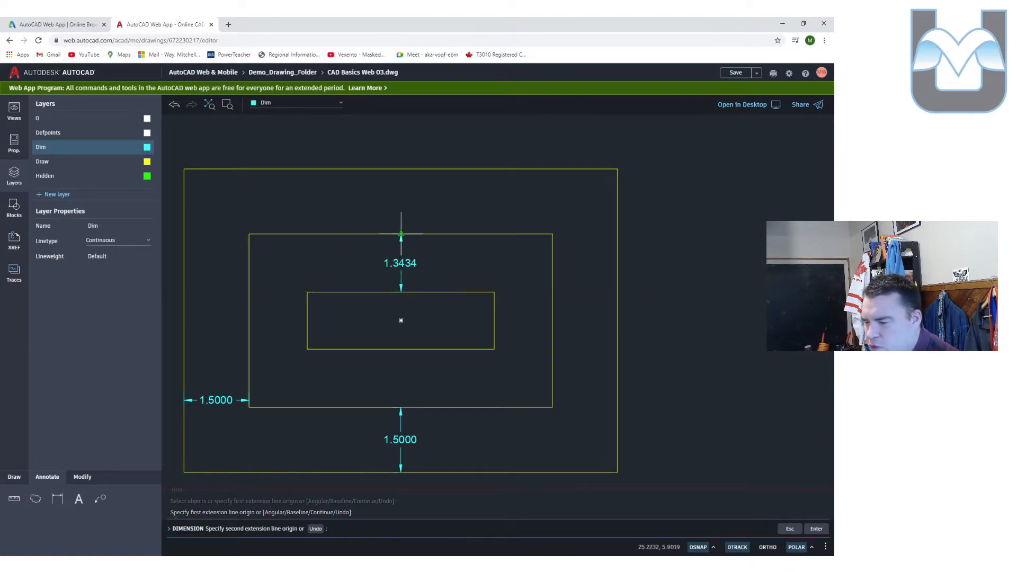
pyautogui.press('Escape')
# Delete the innermost rectangle
pyautogui.click(472, 287)
pyautogui.click(429, 301)
pyautogui.press('Escape')
pyautogui.click(441, 282)
pyautogui.click(414, 304)
pyautogui.click(414, 304)
pyautogui.press('Delete')
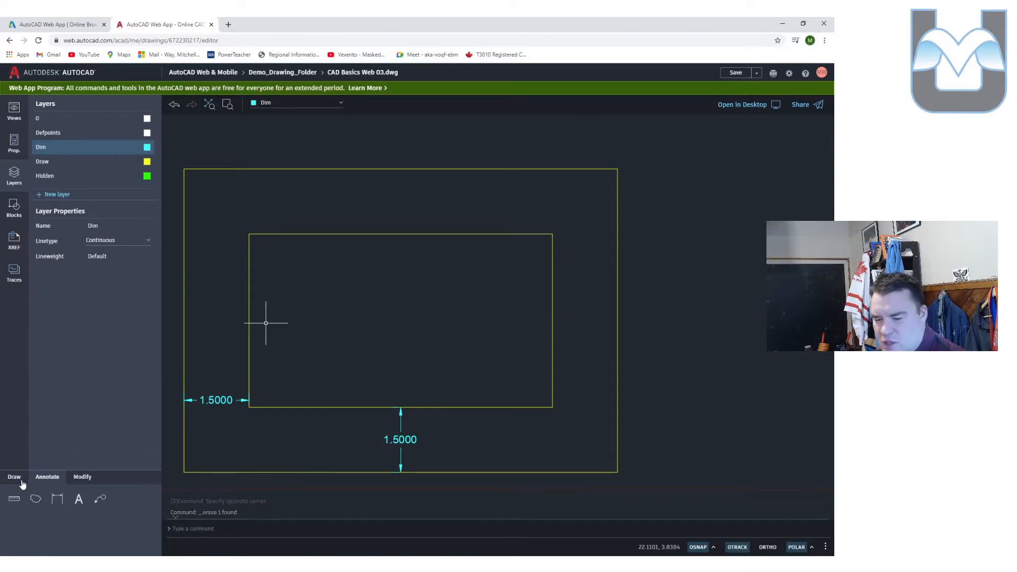
# Offset the middle rectangle inward by 1.5 to recreate the innermost rectangle, and end the Offset command
pyautogui.click(85, 480)
pyautogui.click(78, 499)
pyautogui.press('Return')
pyautogui.click(248, 309)
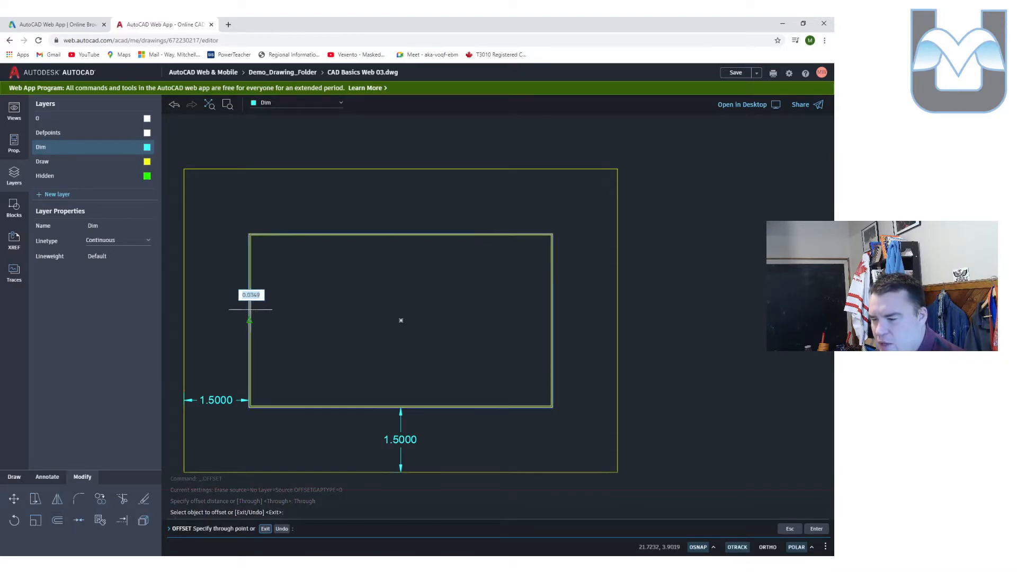
pyautogui.write('1')
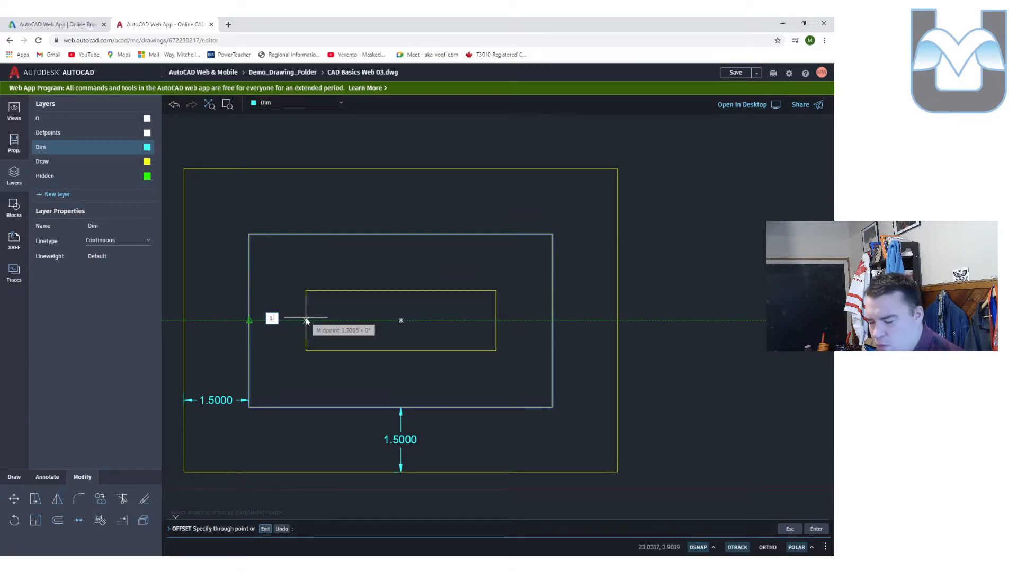
pyautogui.press('Return')
pyautogui.press('Escape')
pyautogui.press('Escape')
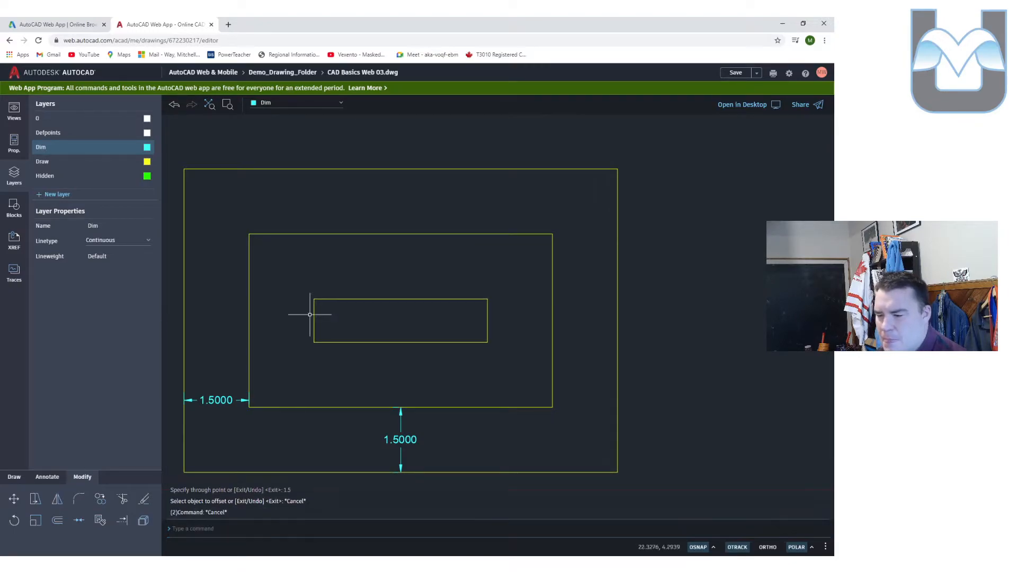
# Dimension the vertical gap from the innermost rectangle's upper-right corner to the middle rectangle's top edge
pyautogui.click(43, 480)
pyautogui.click(57, 499)
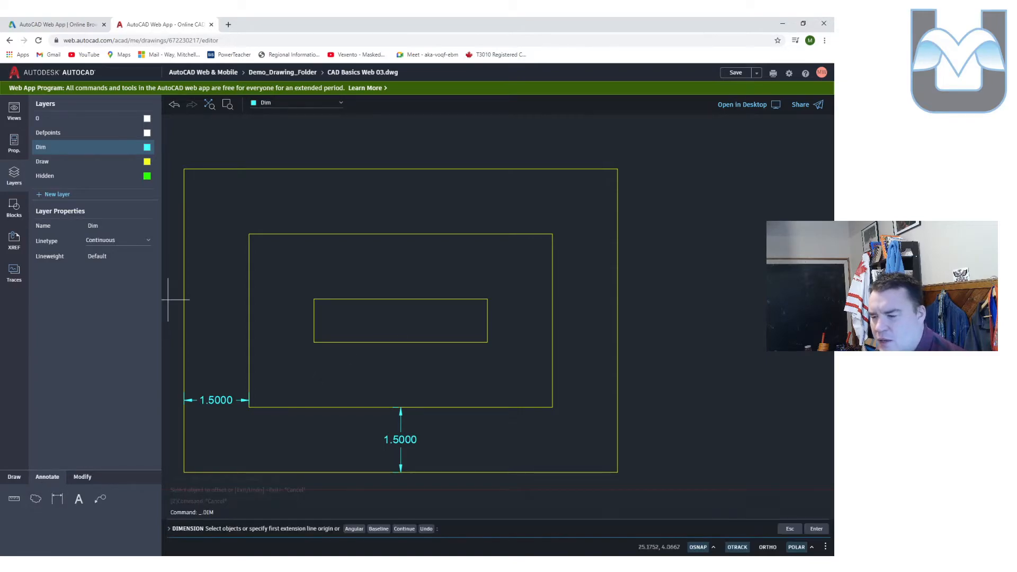
pyautogui.click(487, 299)
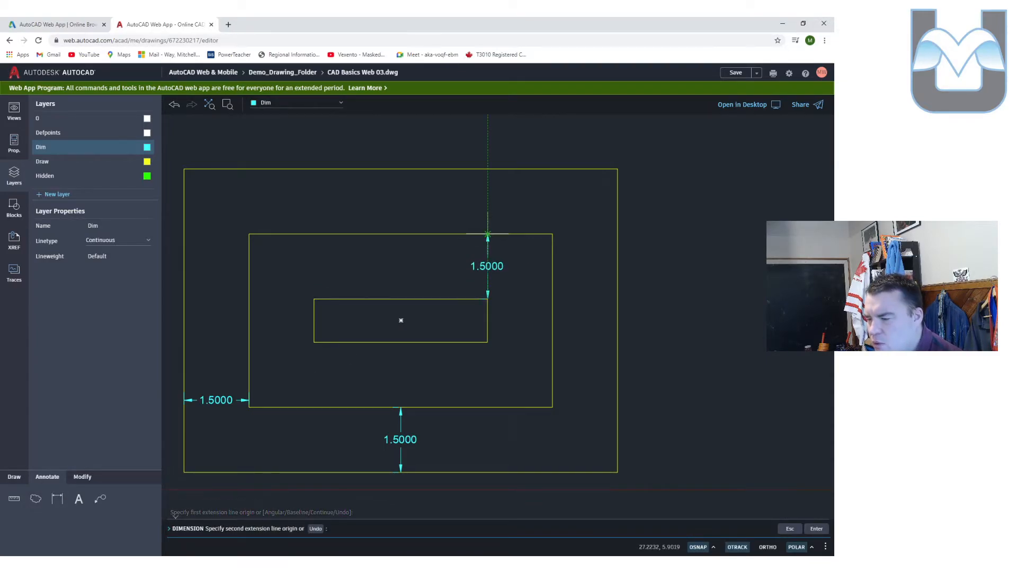
pyautogui.click(487, 233)
pyautogui.click(496, 291)
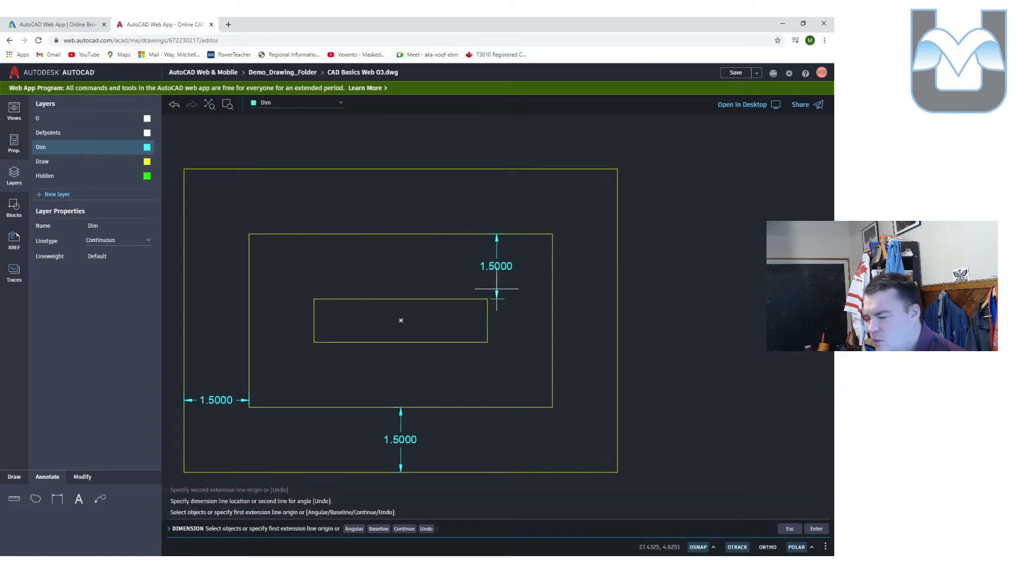
pyautogui.press('Return')
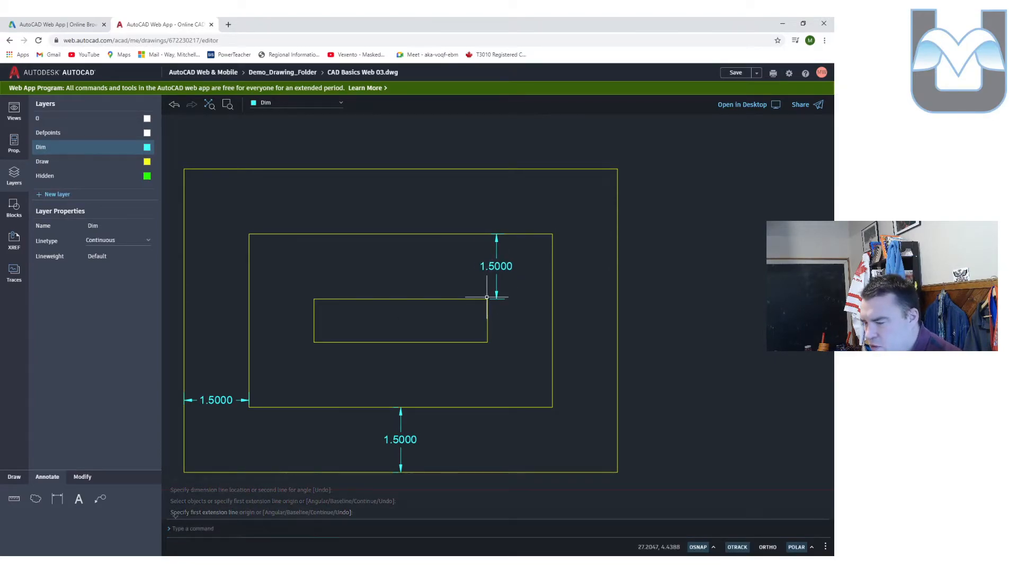
# Dimension the horizontal gap from the innermost rectangle's upper-right corner to the middle rectangle's right edge
pyautogui.press('Return')
pyautogui.click(487, 299)
pyautogui.click(550, 304)
pyautogui.click(551, 311)
pyautogui.press('Escape')
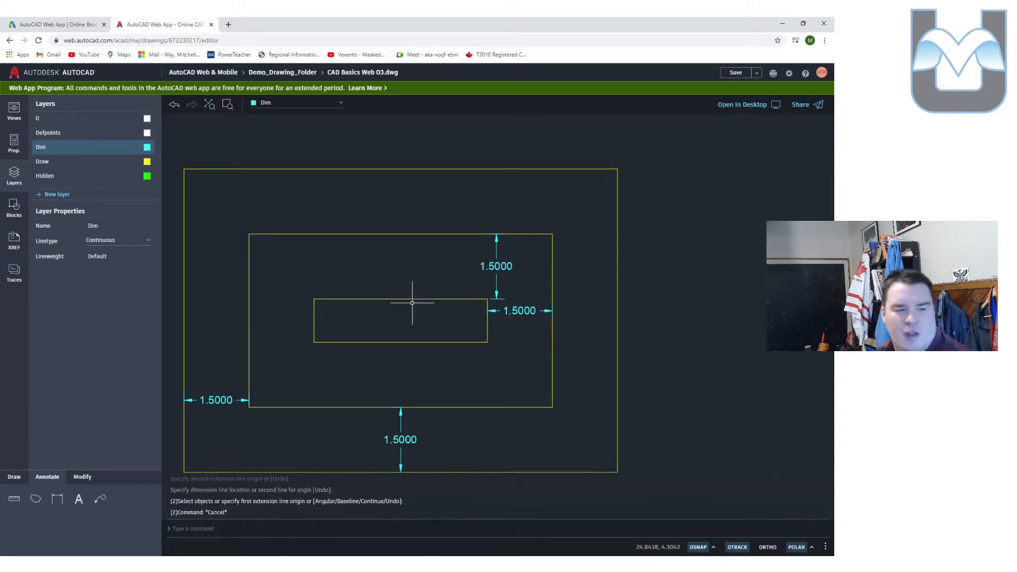
# Switch to the reference PDF and examine the sizes of the two circles centered on the nested rectangles
pyautogui.scroll(2, 333, 227)
pyautogui.scroll(-2, 318, 283)
pyautogui.moveTo(295, 302); pyautogui.dragTo(342, 297, button='middle')
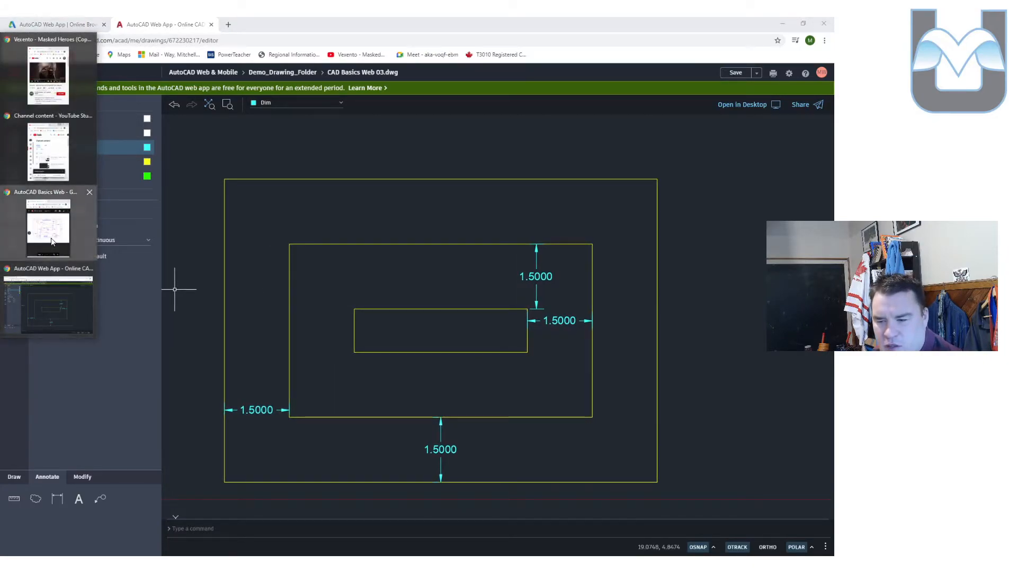
pyautogui.click(44, 225)
pyautogui.moveTo(1, 212)
pyautogui.mouseDown()
pyautogui.moveTo(346, 146)
pyautogui.moveTo(415, 114)
pyautogui.mouseUp()
pyautogui.click(470, 107)
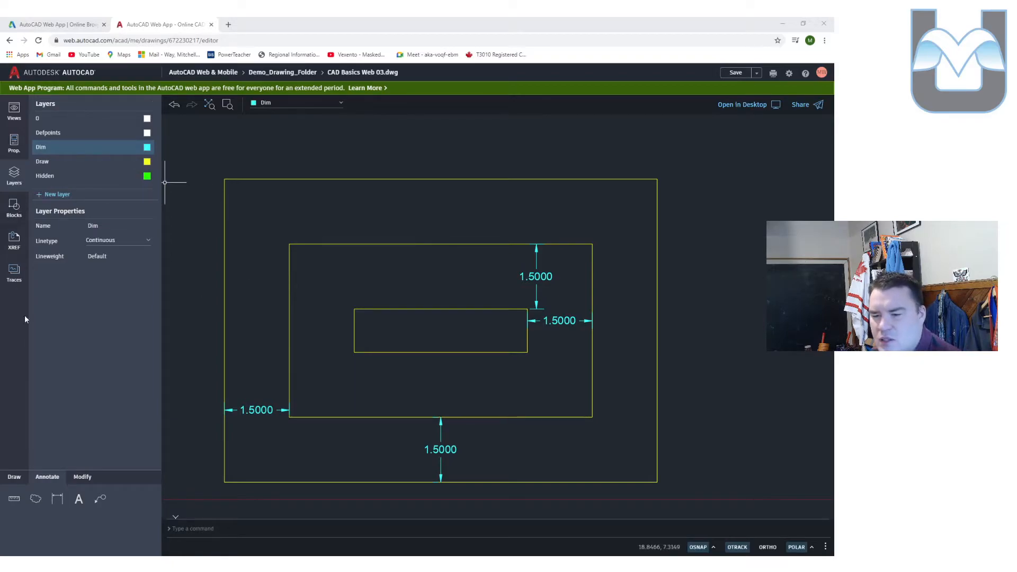
pyautogui.click(14, 476)
pyautogui.click(35, 498)
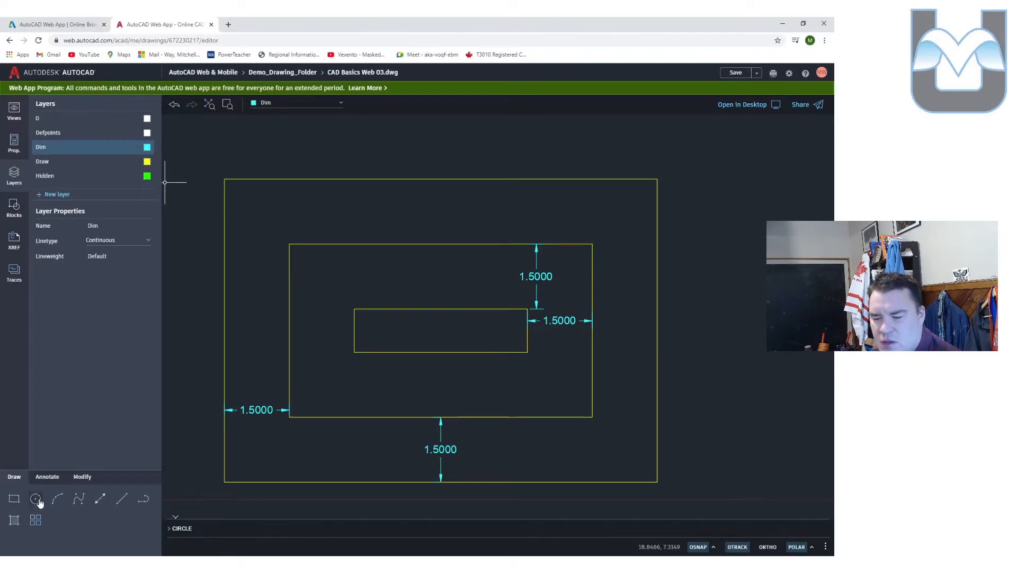
pyautogui.click(440, 329)
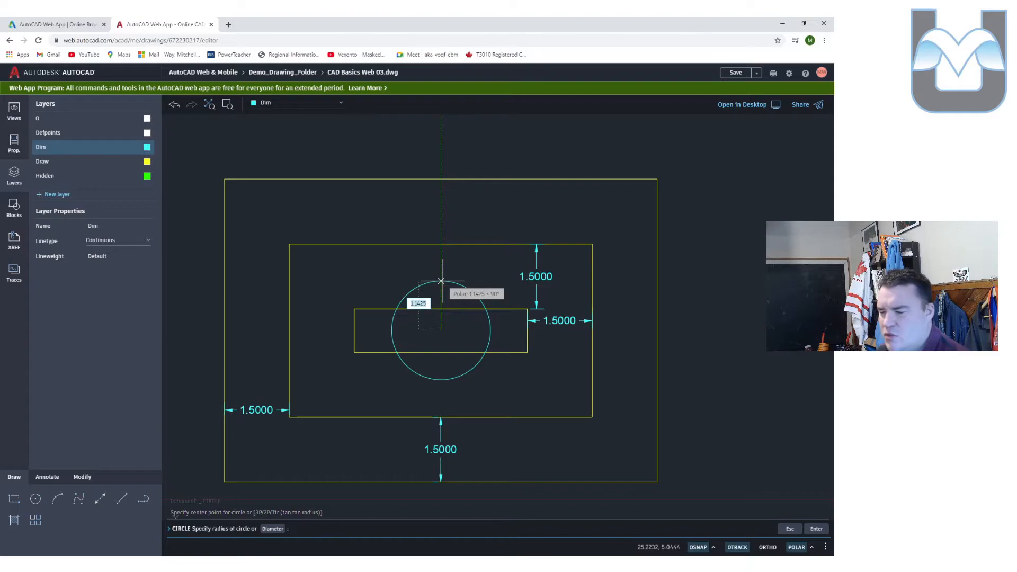
pyautogui.press('Escape')
pyautogui.press('Escape')
# On the Draw layer, draw a circle of radius 1.75 centered on the nested rectangles
pyautogui.click(294, 103)
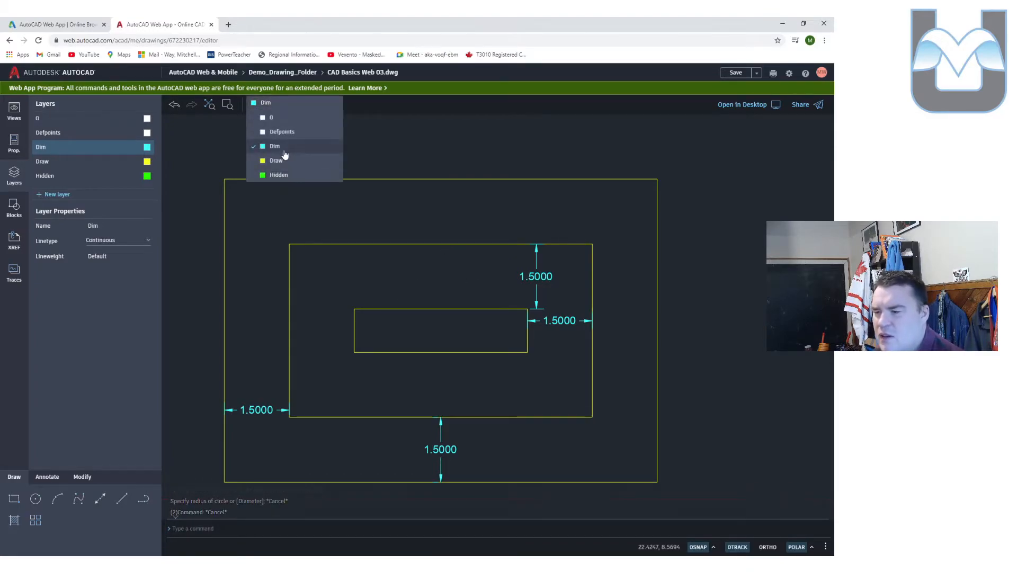
pyautogui.click(275, 161)
pyautogui.click(36, 499)
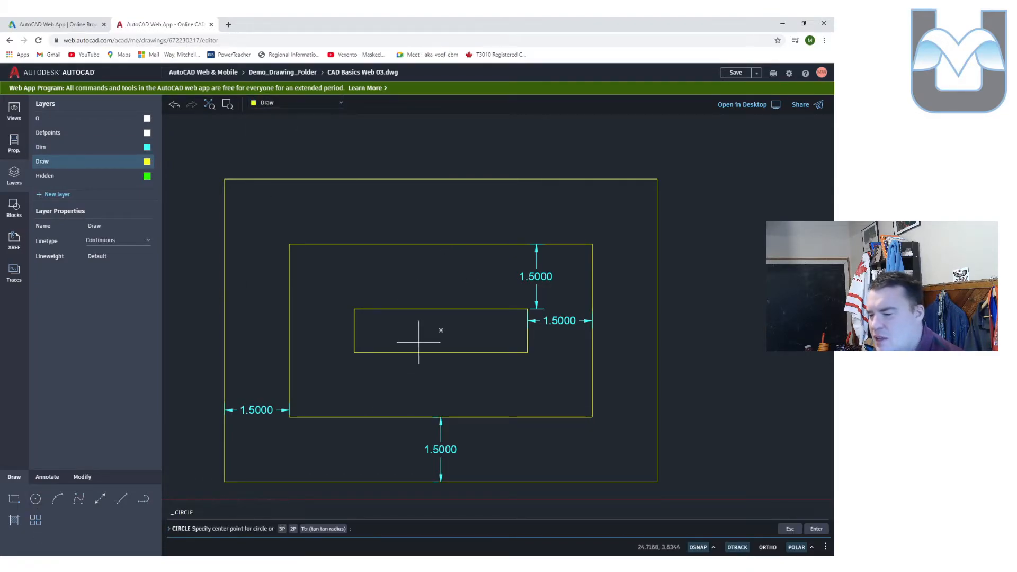
pyautogui.click(441, 330)
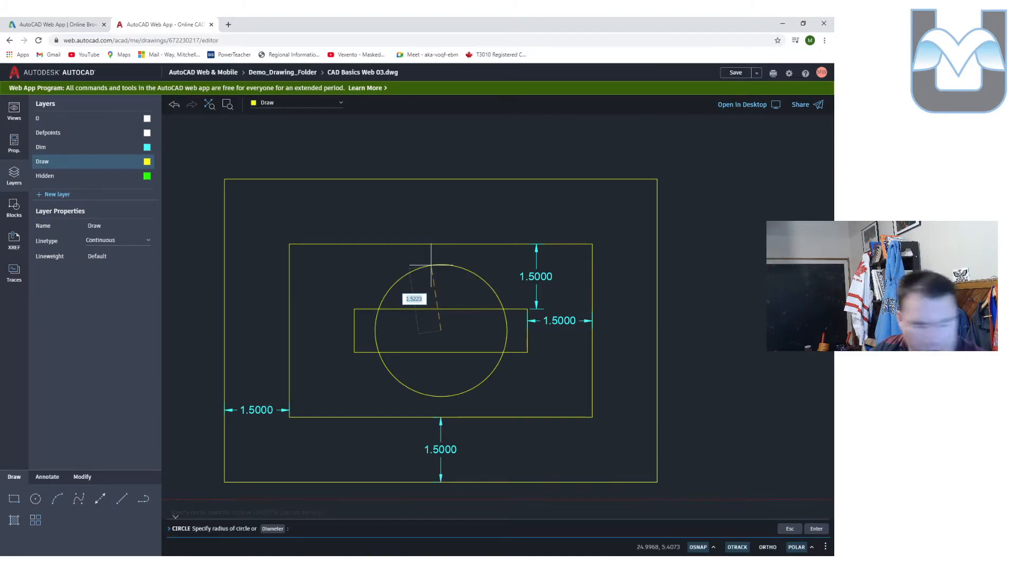
pyautogui.write('1')
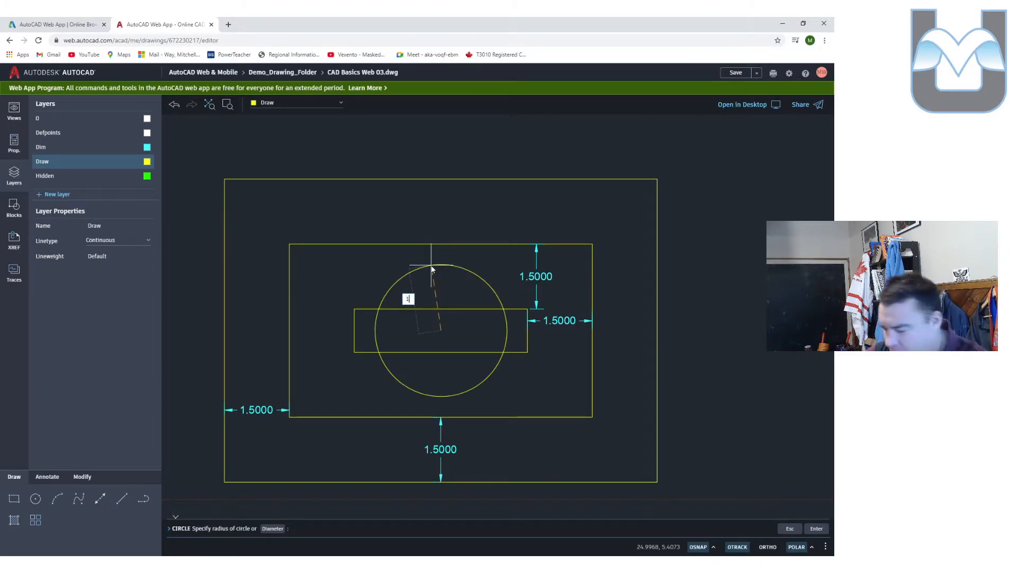
pyautogui.press('Return')
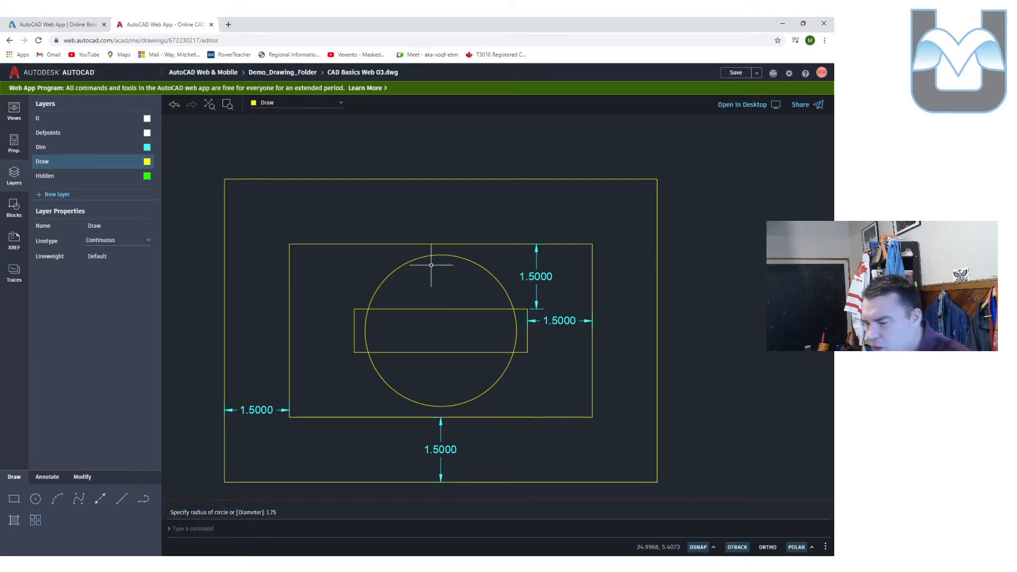
# Draw a second circle with a diameter of 4.5, concentric with the 1.75-radius circle
pyautogui.click(36, 498)
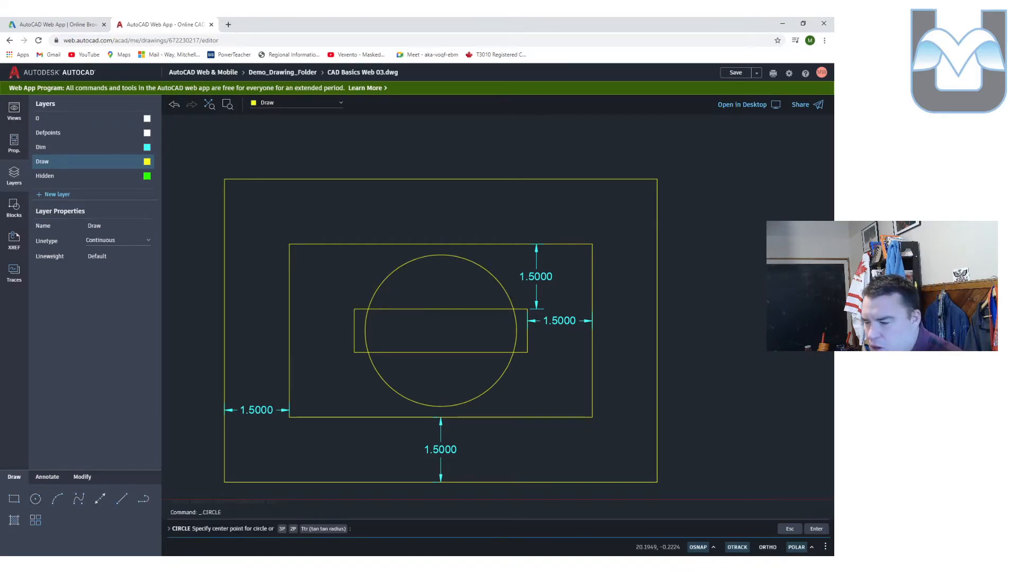
pyautogui.click(440, 331)
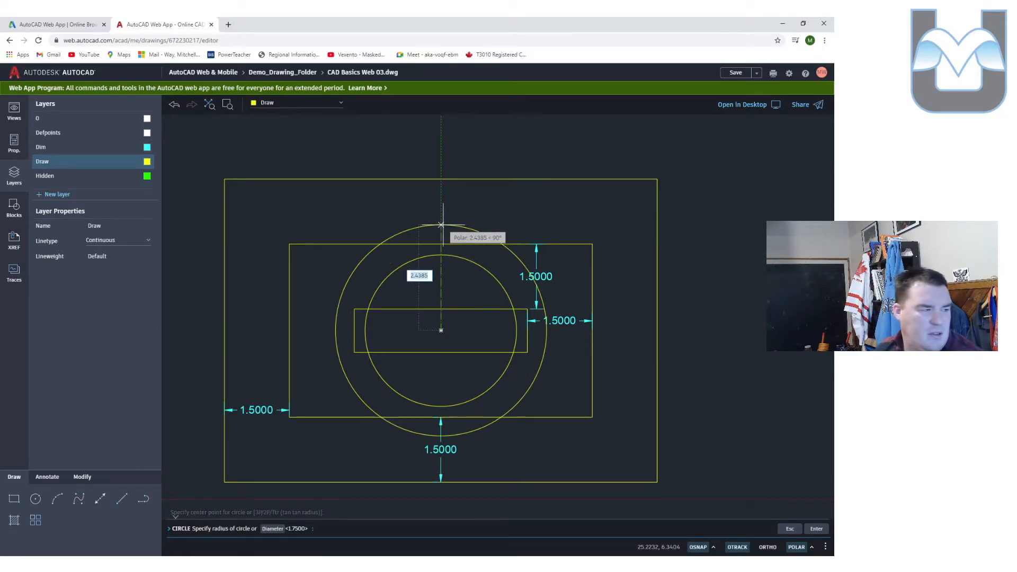
pyautogui.write('d')
pyautogui.press('Return')
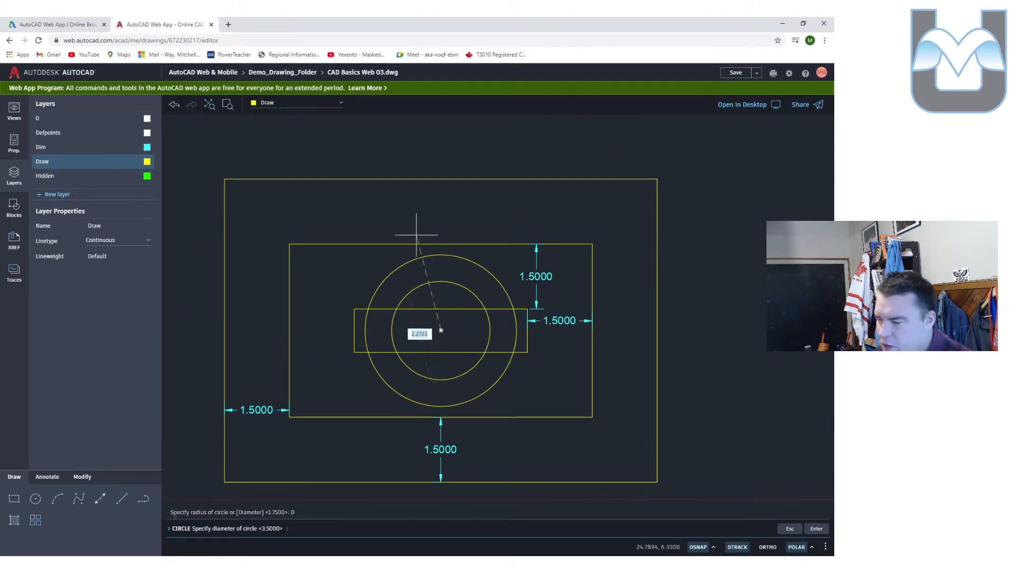
pyautogui.write('4.5')
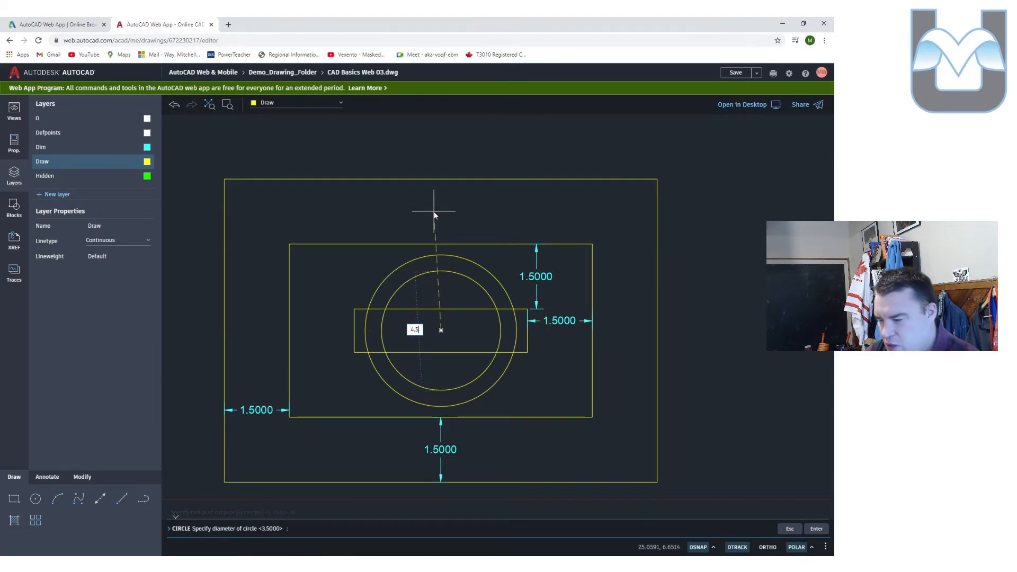
pyautogui.press('Return')
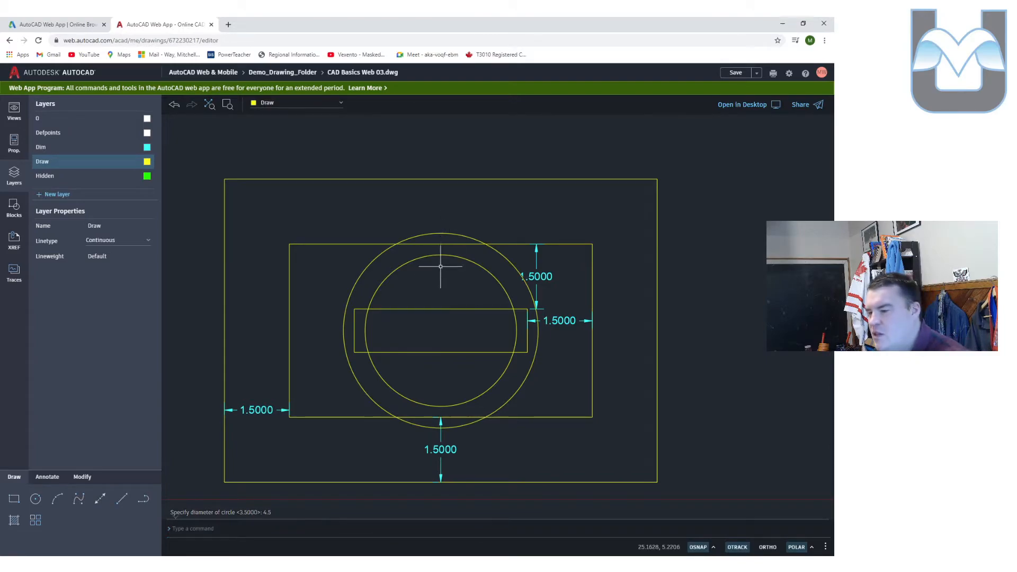
pyautogui.press('Escape')
# Trim the parts of the middle rectangle's top and bottom edges that lie inside the larger circle
pyautogui.scroll(2, 432, 300)
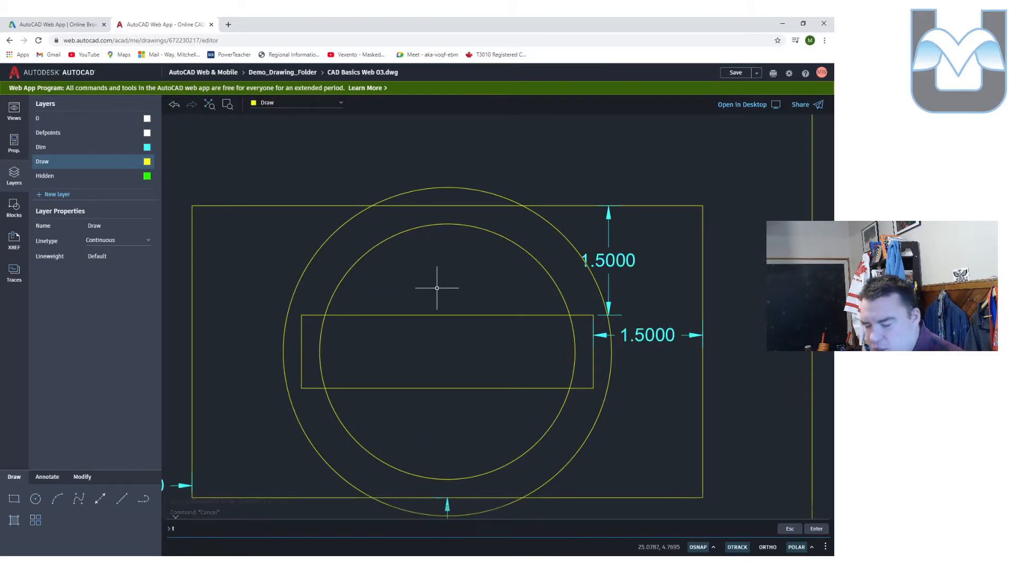
pyautogui.write('tr')
pyautogui.press('Return')
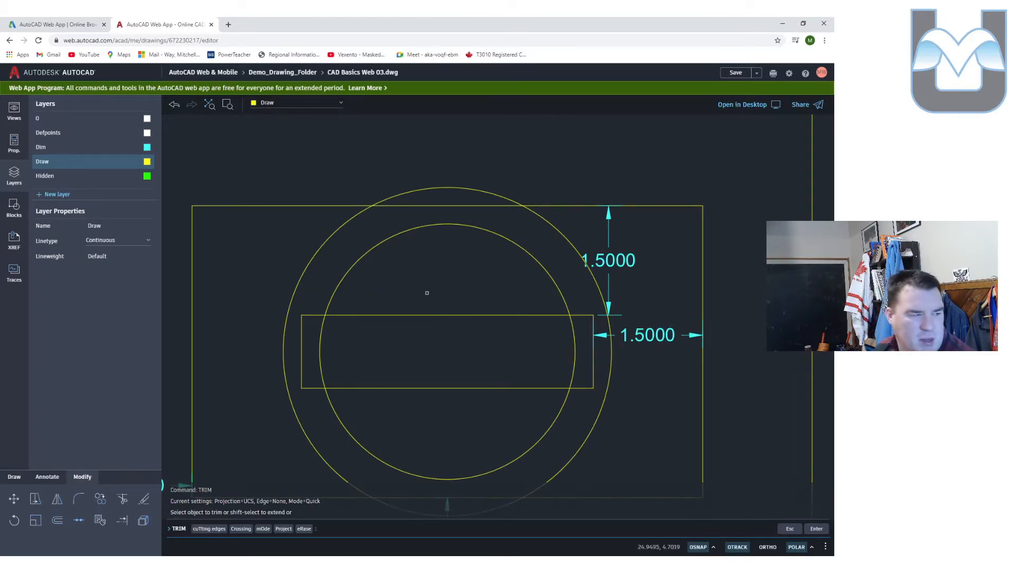
pyautogui.click(449, 204)
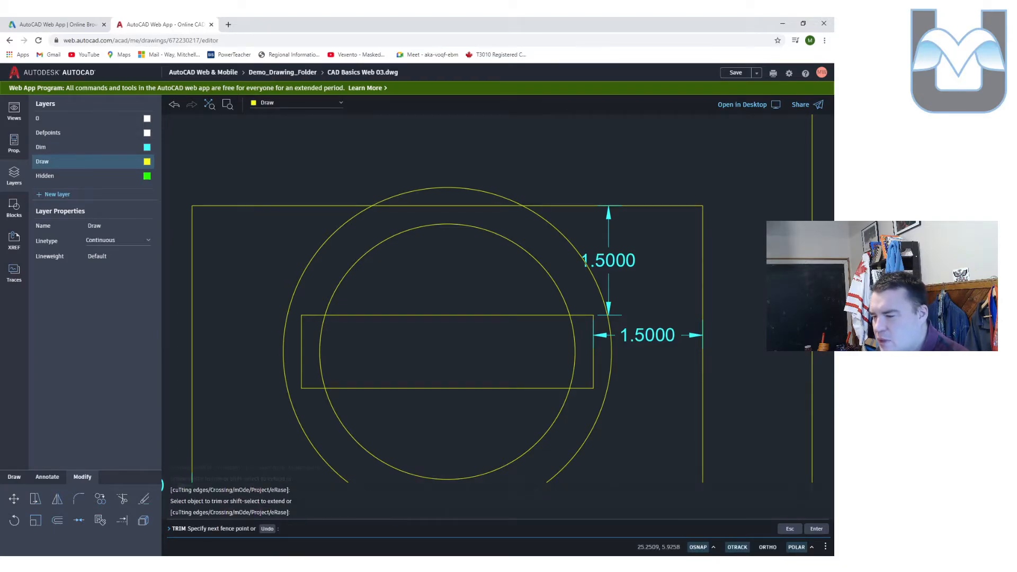
pyautogui.moveTo(449, 213); pyautogui.dragTo(440, 177, button='middle')
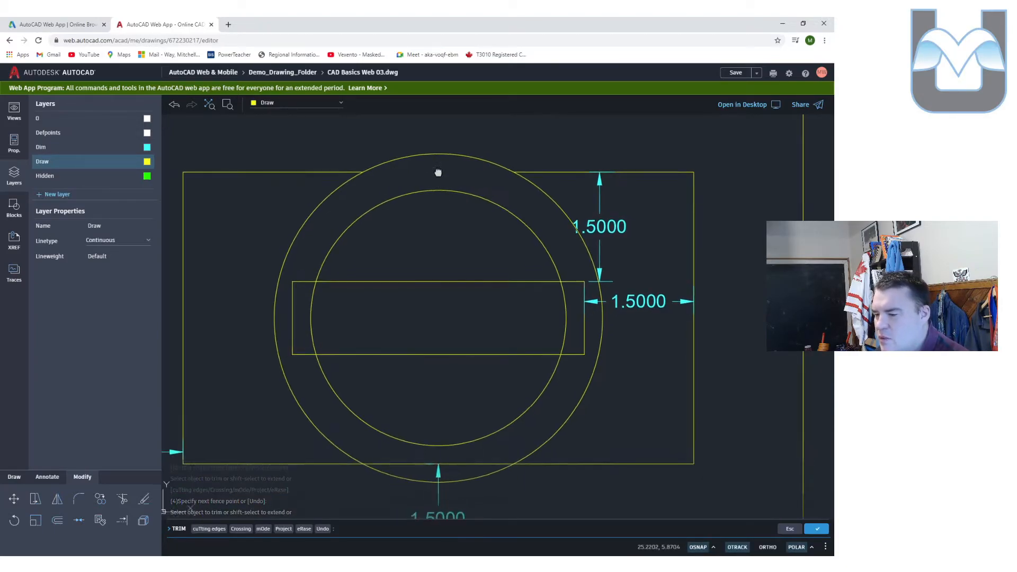
pyautogui.click(410, 463)
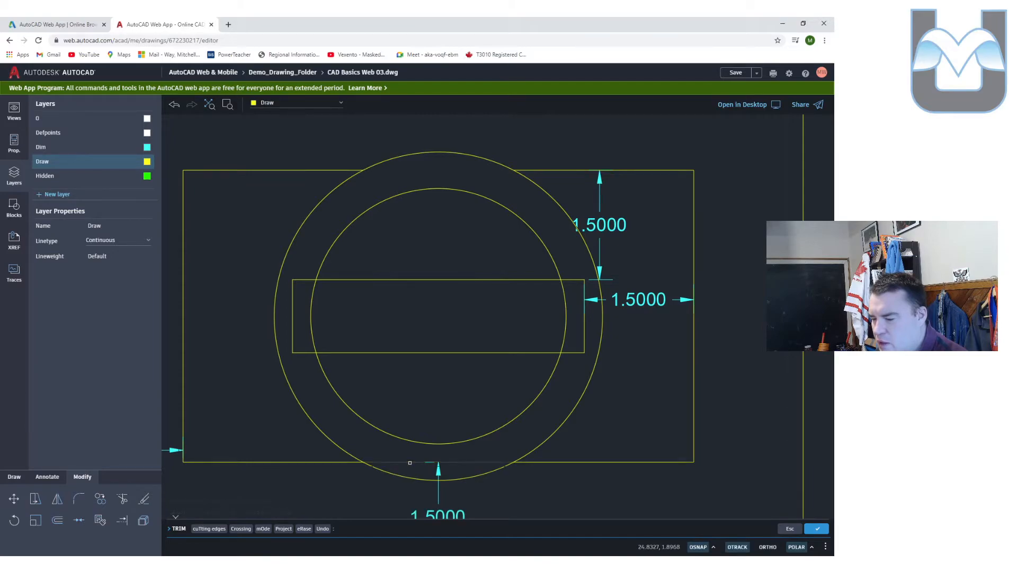
# Trim both arcs of the smaller circle that lie inside the innermost rectangle, and end the Trim command
pyautogui.scroll(-3, 422, 439)
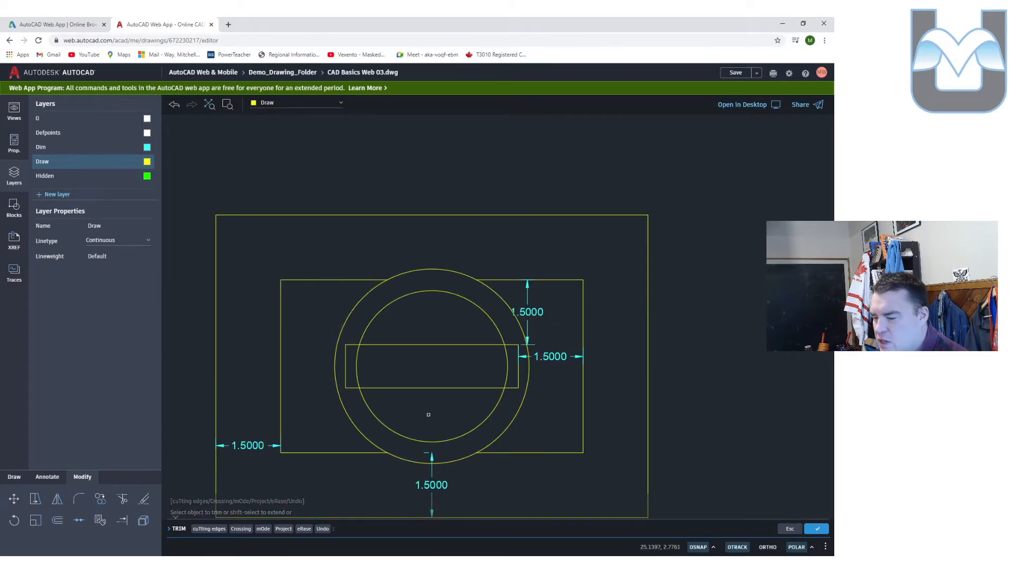
pyautogui.scroll(2, 431, 415)
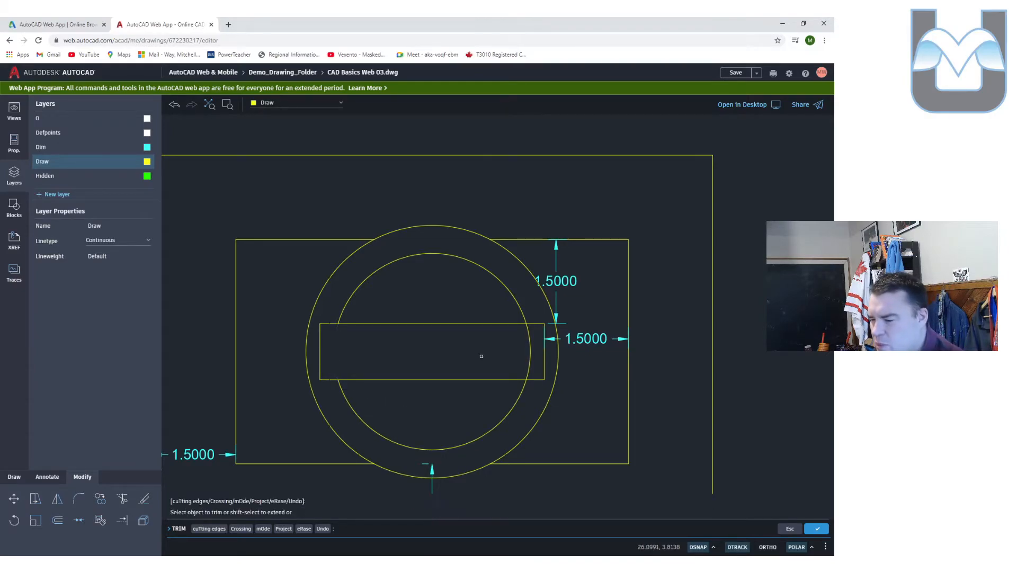
pyautogui.click(523, 351)
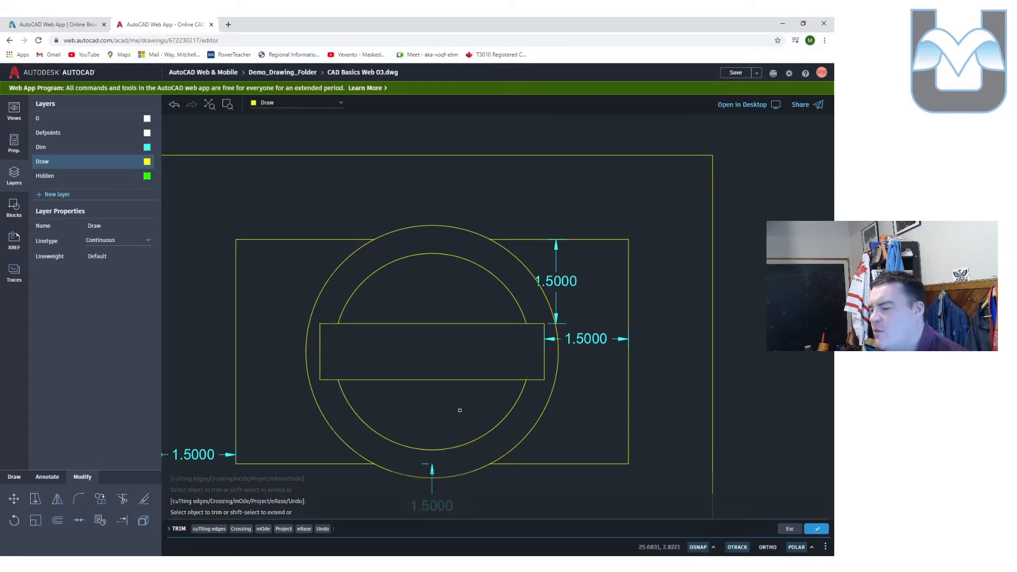
pyautogui.press('Escape')
pyautogui.press('Escape')
# Delete the vertical dimension between the bottom edges of the middle and outer rectangles
pyautogui.scroll(-2, 448, 398)
pyautogui.click(433, 412)
pyautogui.press('Delete')
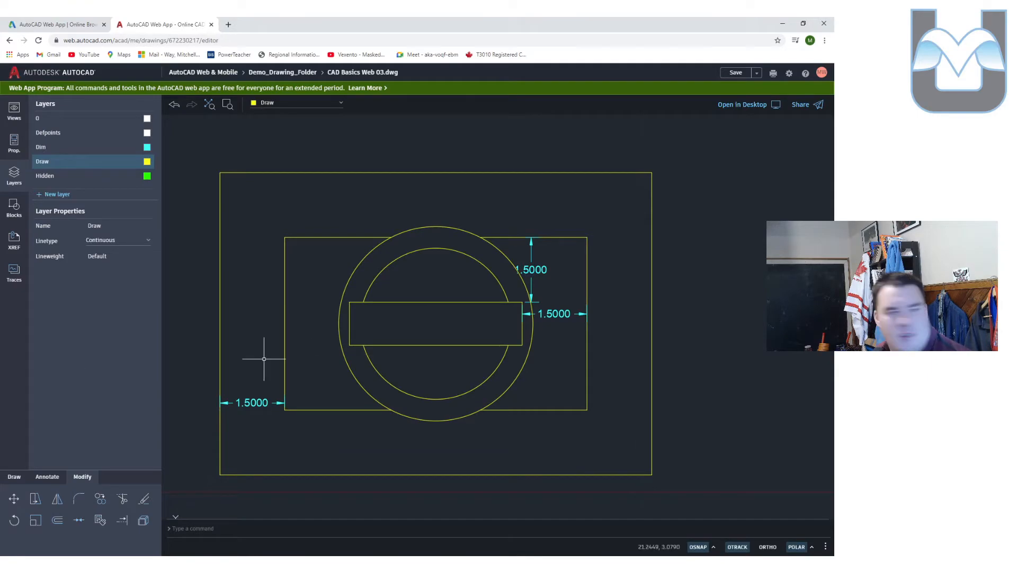
# Switch to the reference PDF, examine the dimensions of the lower-right circle array, and return to the AutoCAD drawing
pyautogui.hotkey('alt', 'Tab')
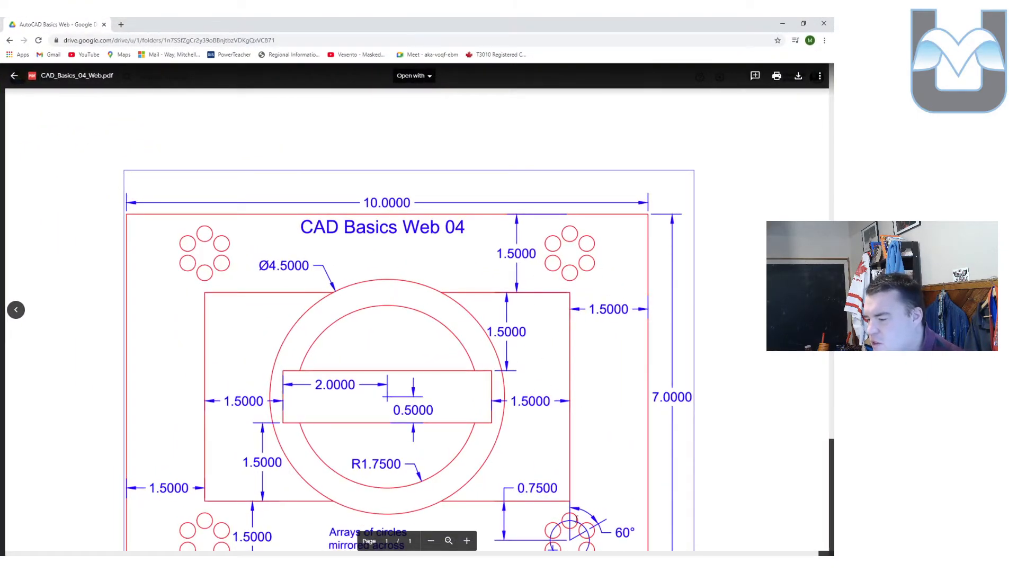
pyautogui.scroll(-3, 580, 513)
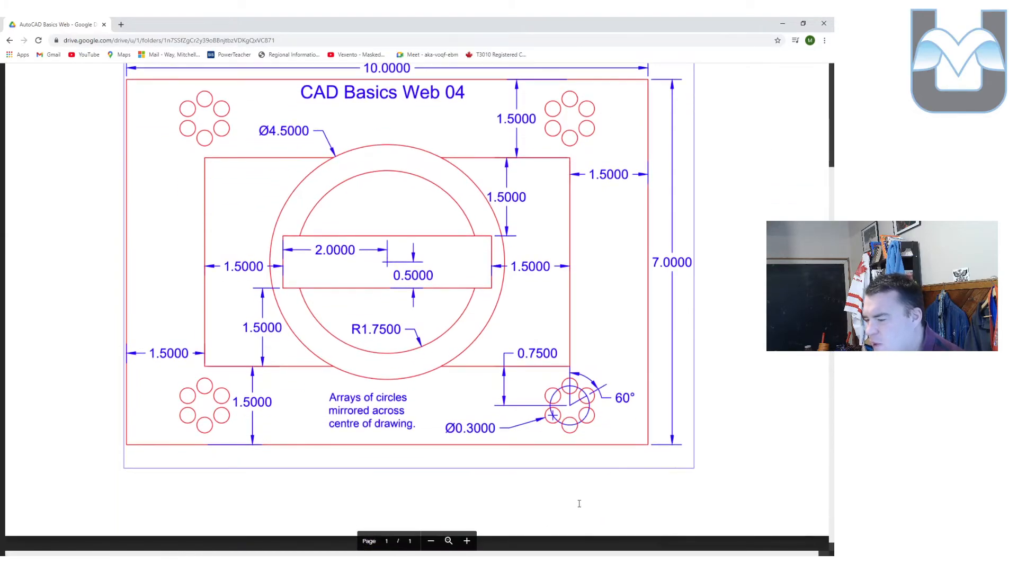
pyautogui.click(455, 541)
pyautogui.click(466, 541)
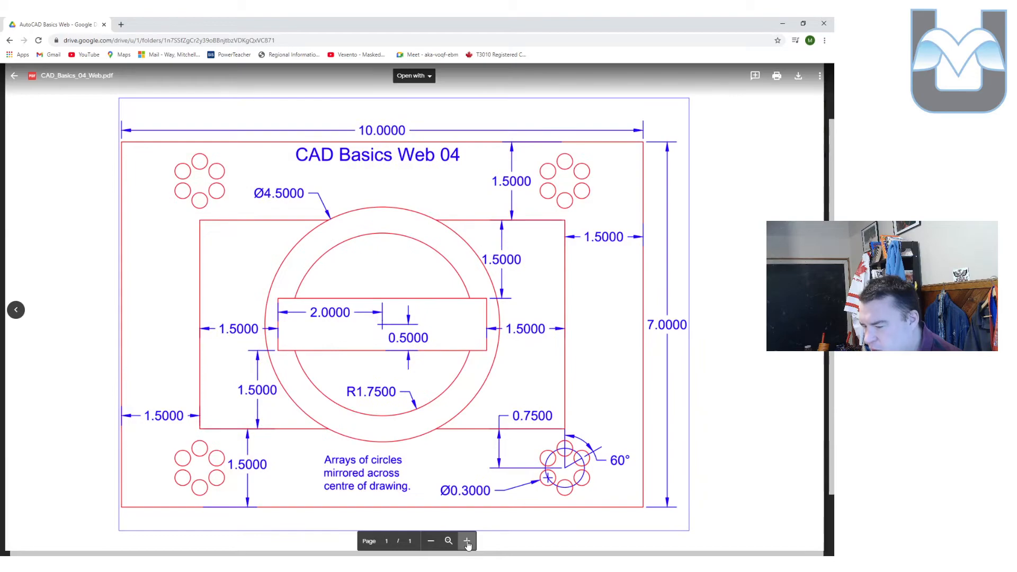
pyautogui.click(466, 541)
pyautogui.scroll(-3, 690, 537)
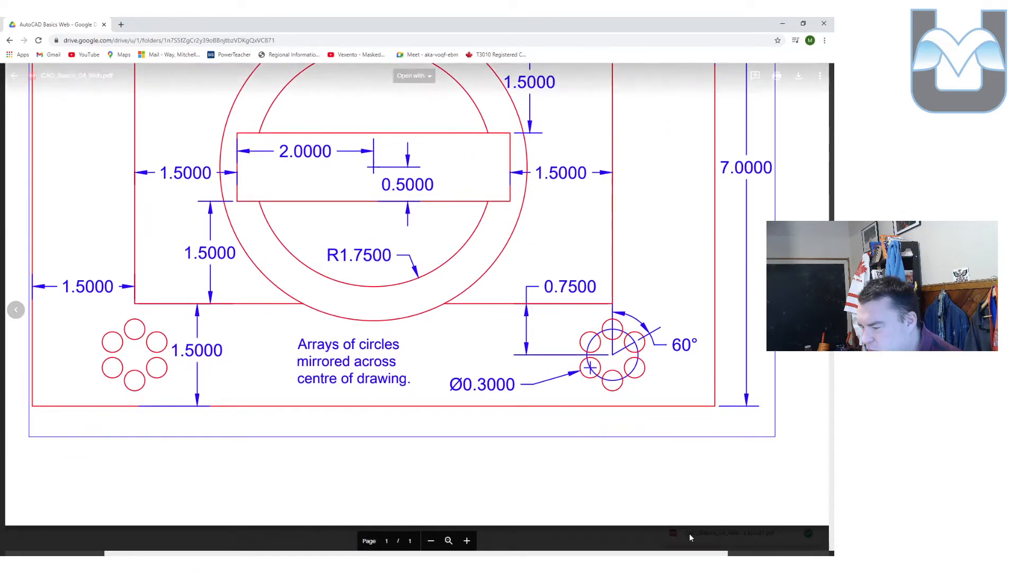
pyautogui.moveTo(671, 554); pyautogui.dragTo(771, 554)
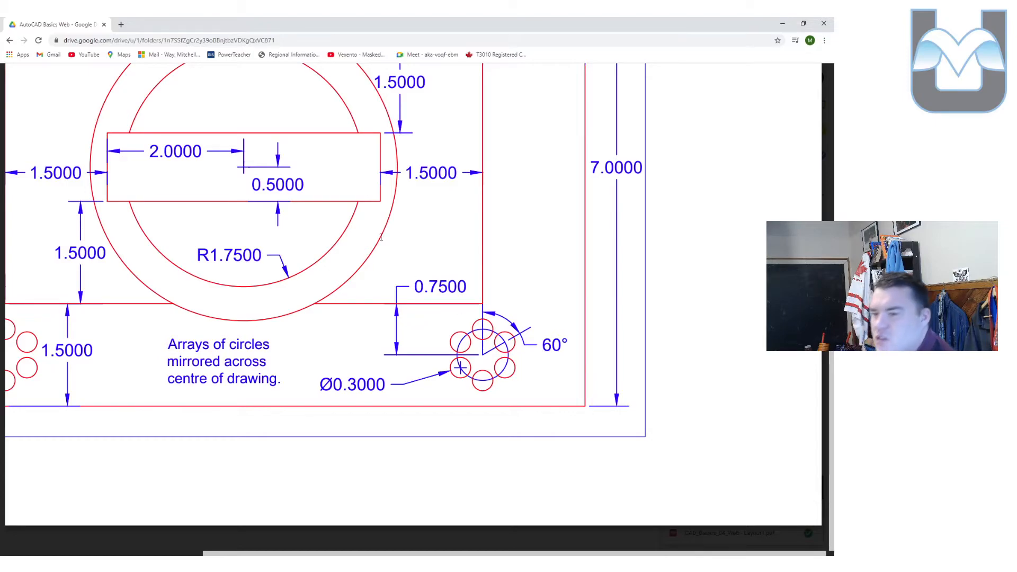
pyautogui.hotkey('alt', 'Tab')
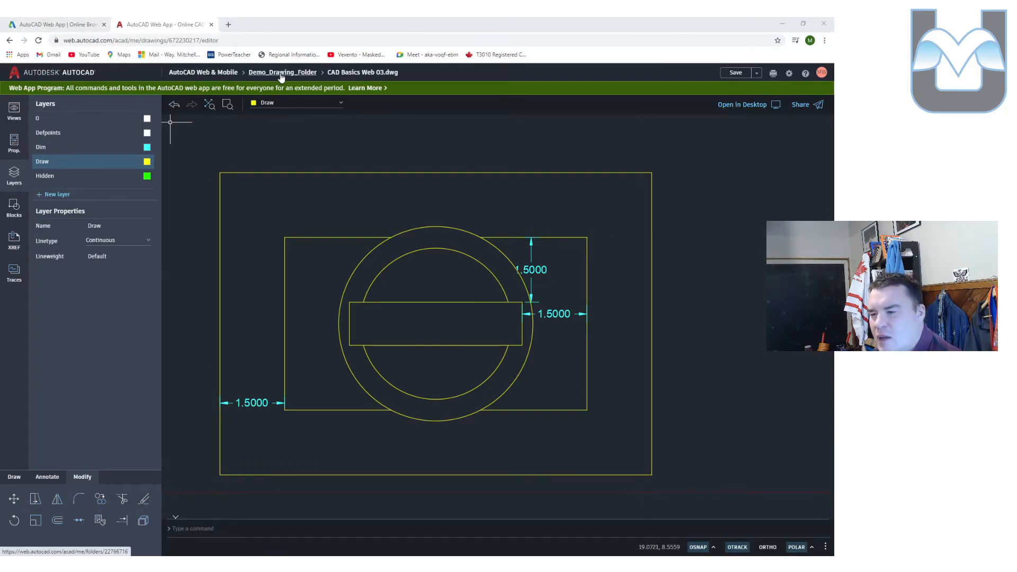
# Save the current CAD Basics Web 03 drawing before leaving it
pyautogui.click(735, 73)
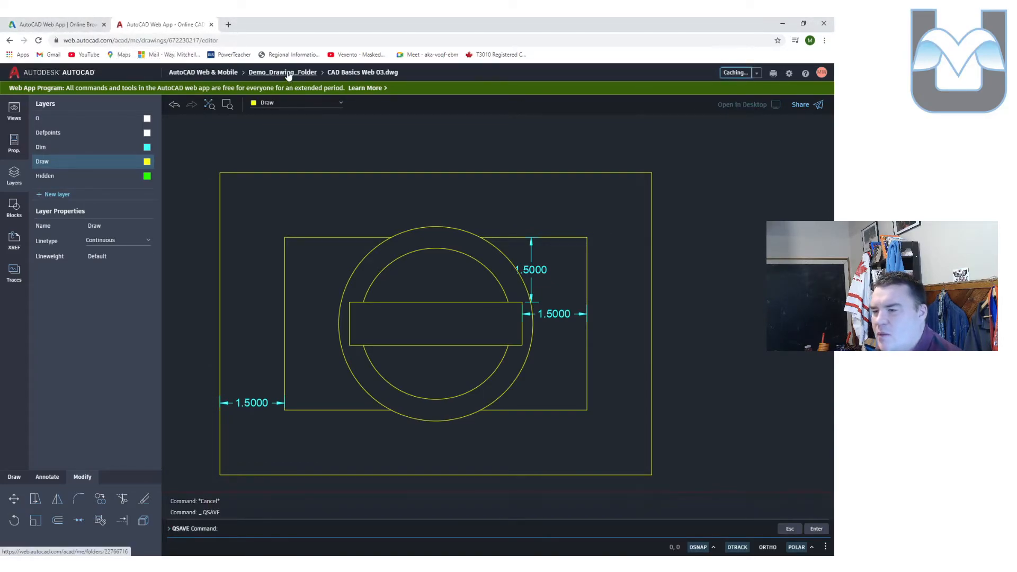
pyautogui.click(286, 73)
pyautogui.click(497, 337)
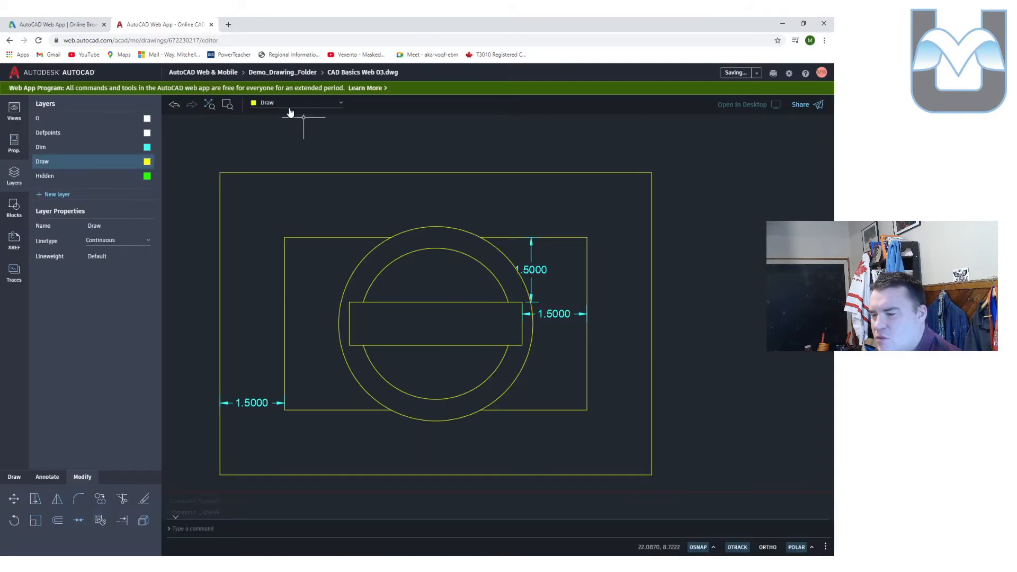
pyautogui.click(305, 77)
pyautogui.click(492, 341)
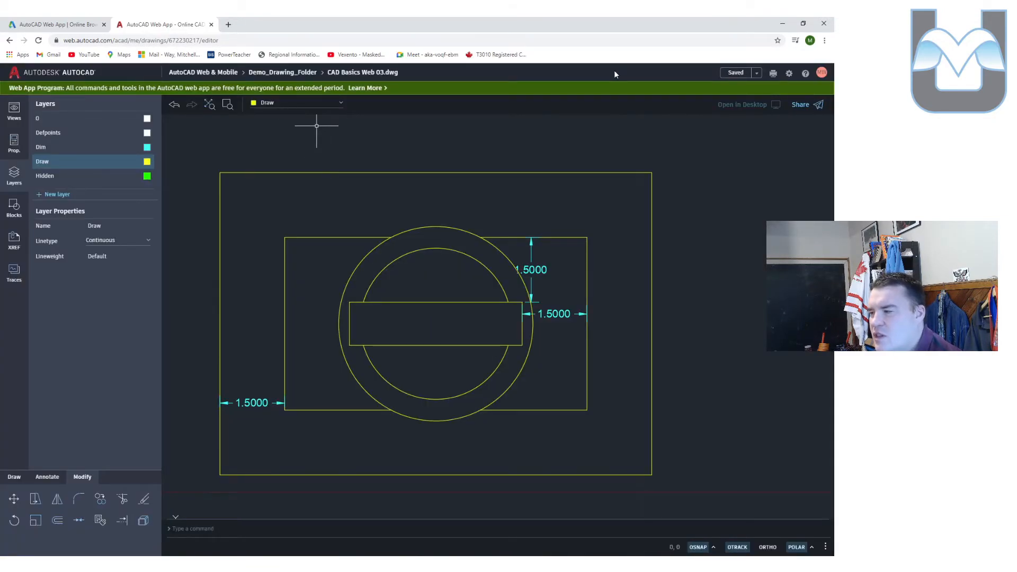
# Open CAD_Basics_04_Web.dwg from the NMHS_CAD_Basics folder
pyautogui.click(276, 77)
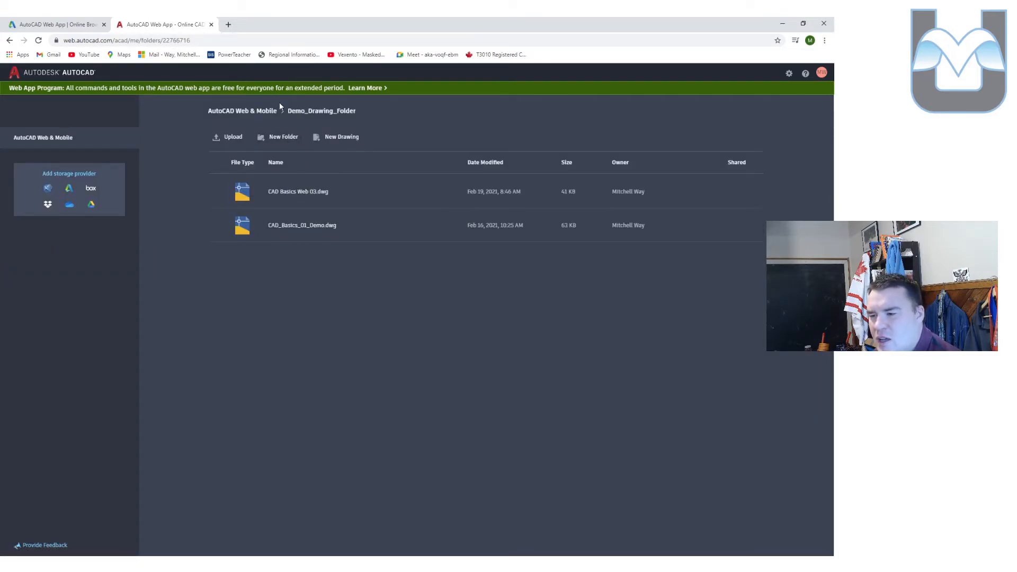
pyautogui.click(265, 112)
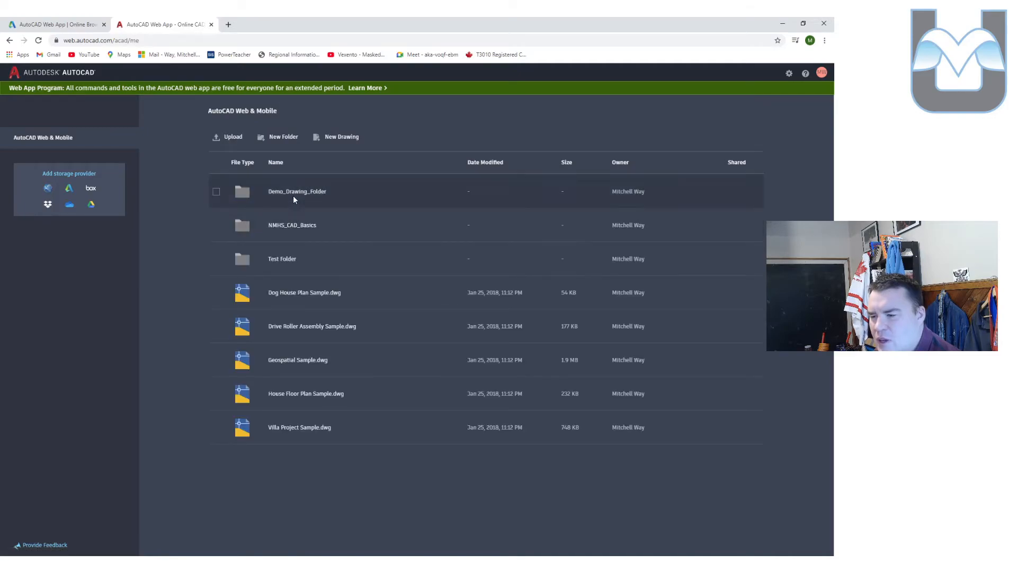
pyautogui.click(291, 226)
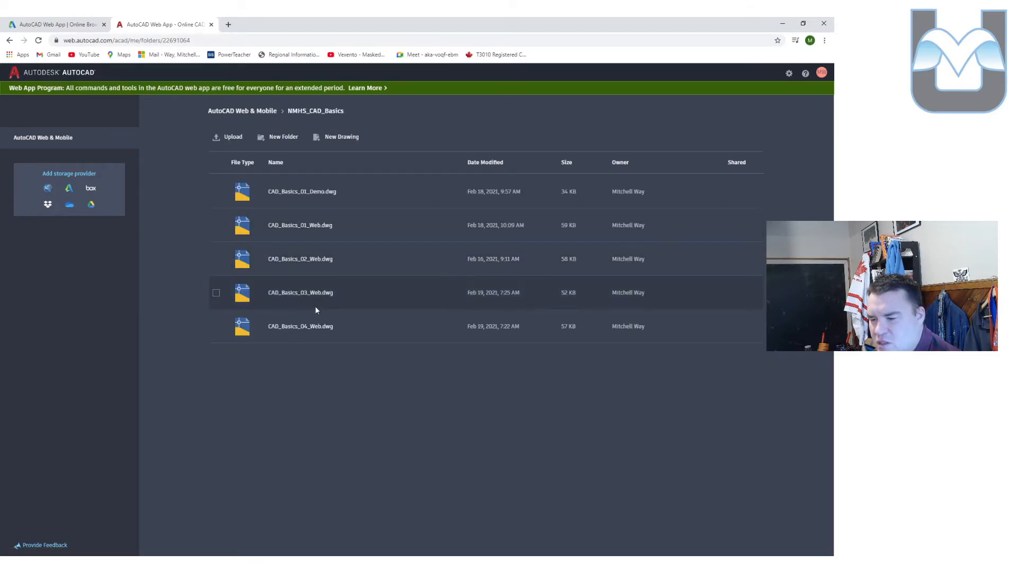
pyautogui.doubleClick(317, 332)
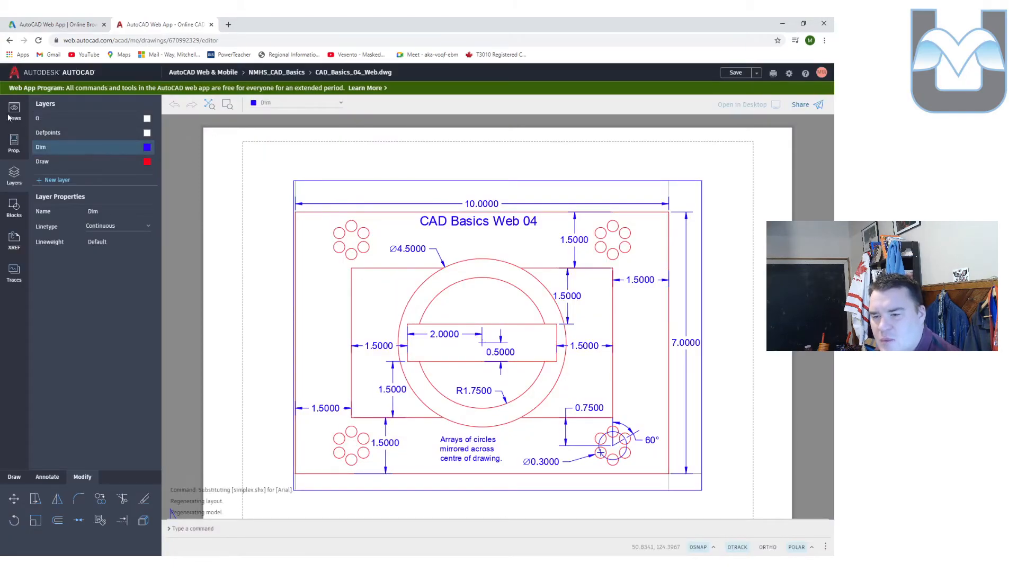
# Switch the opened reference drawing from Layout1 to model space
pyautogui.click(17, 121)
pyautogui.click(79, 120)
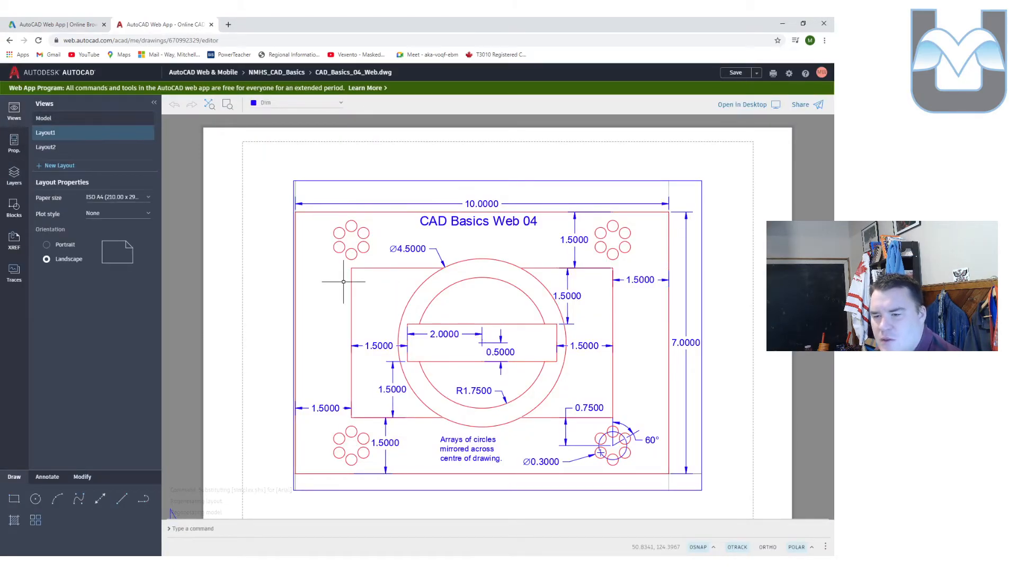
pyautogui.scroll(8, 662, 466)
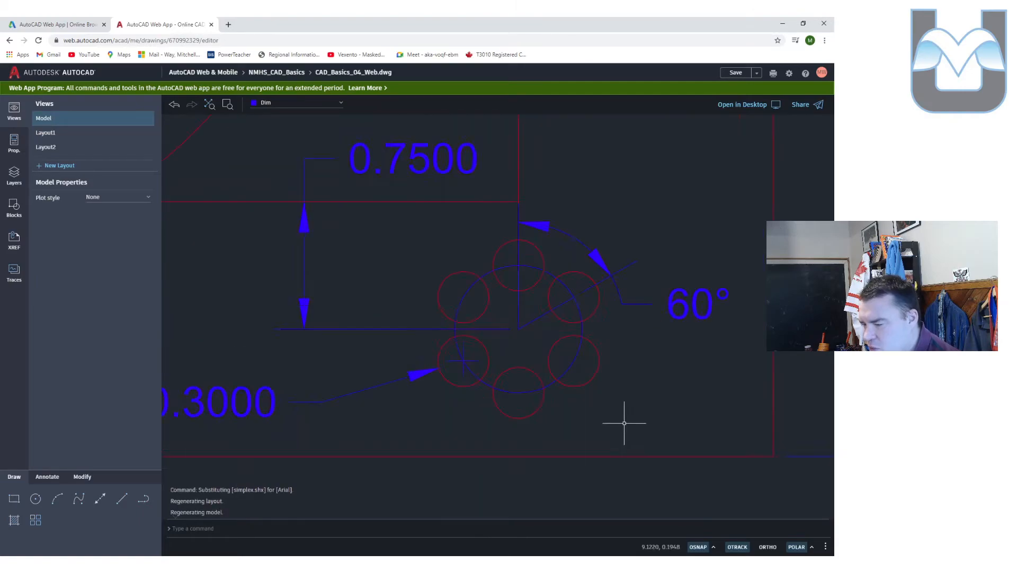
pyautogui.scroll(-4, 524, 307)
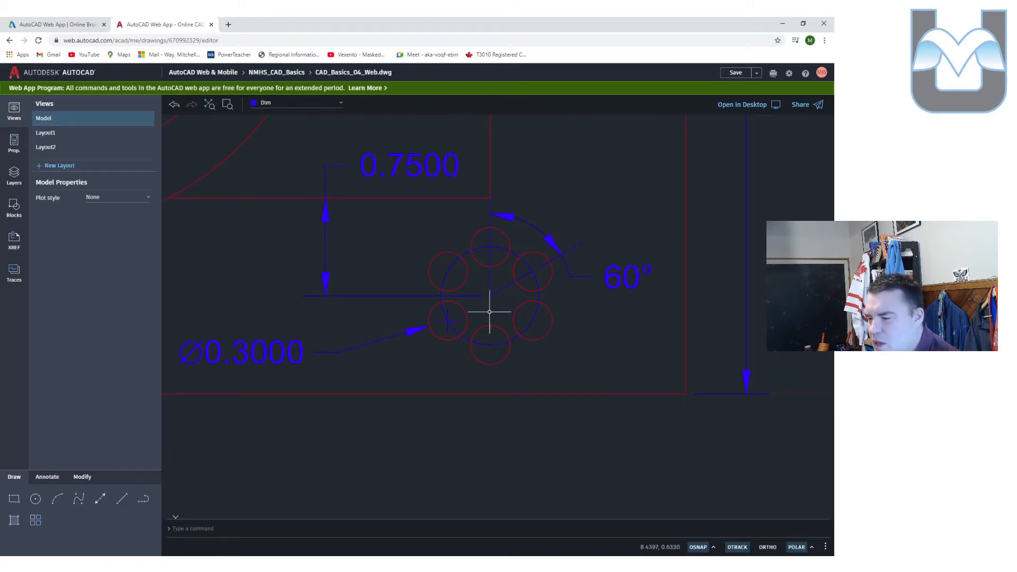
# Add a vertical dimension from the centre of the lower-right circle array to the centre of its top circle
pyautogui.click(44, 482)
pyautogui.click(57, 498)
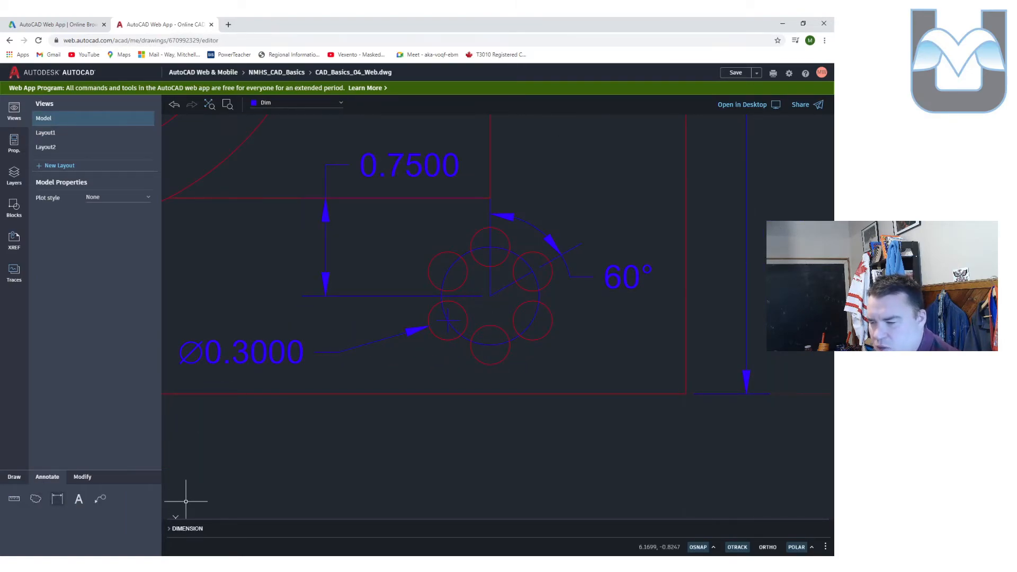
pyautogui.click(488, 292)
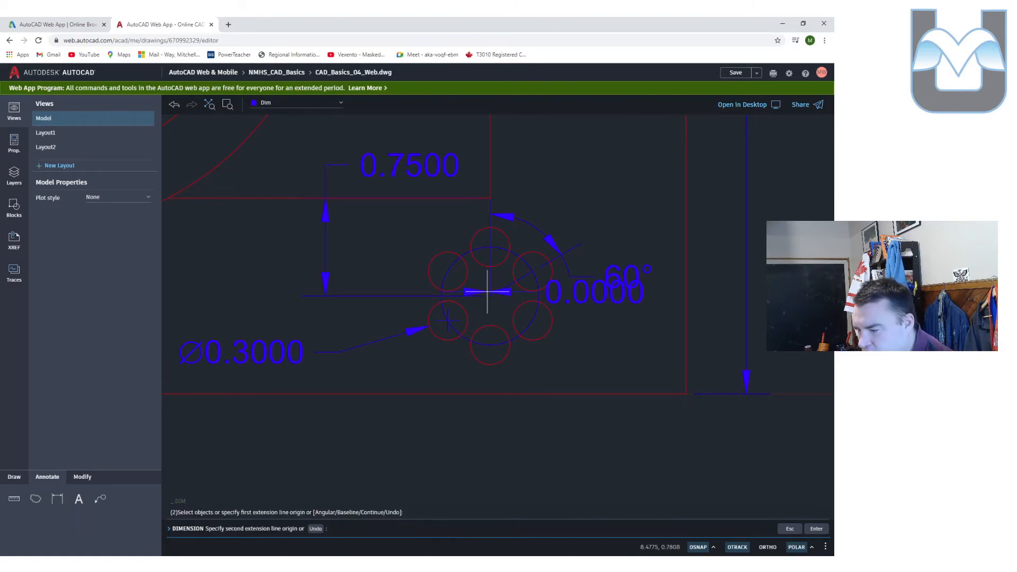
pyautogui.press('Escape')
pyautogui.press('Return')
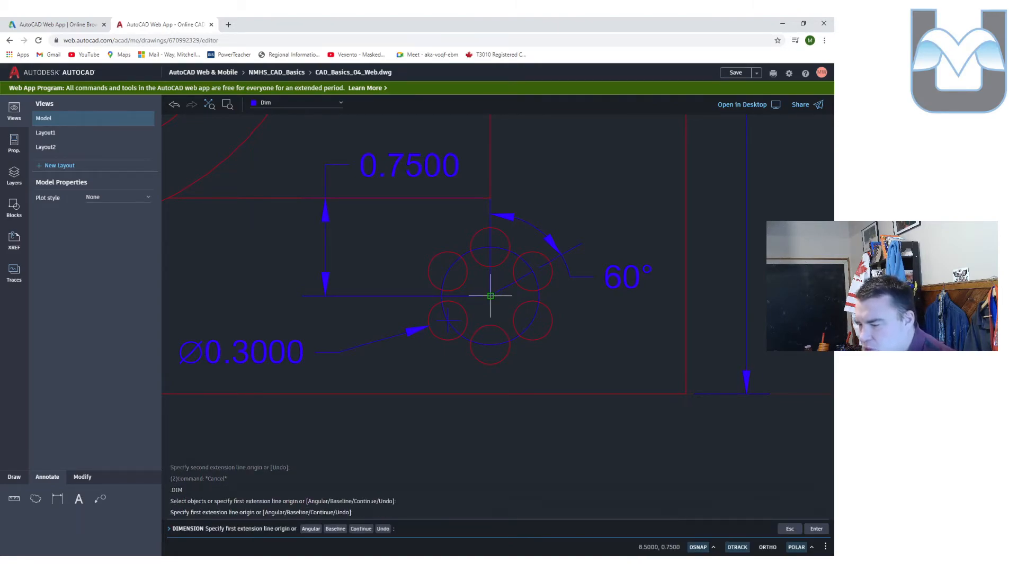
pyautogui.click(487, 291)
pyautogui.click(450, 267)
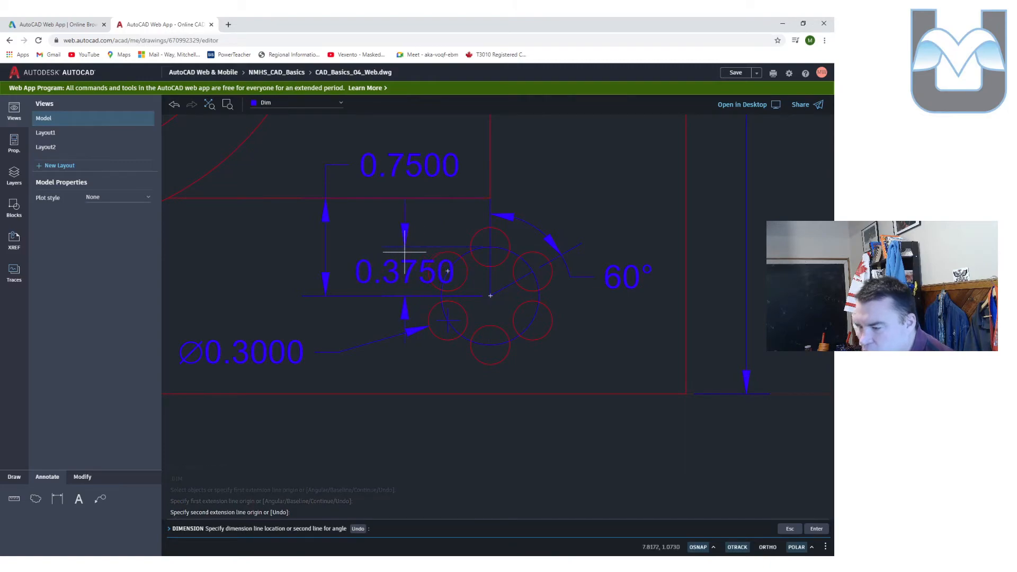
pyautogui.click(376, 256)
pyautogui.press('Escape')
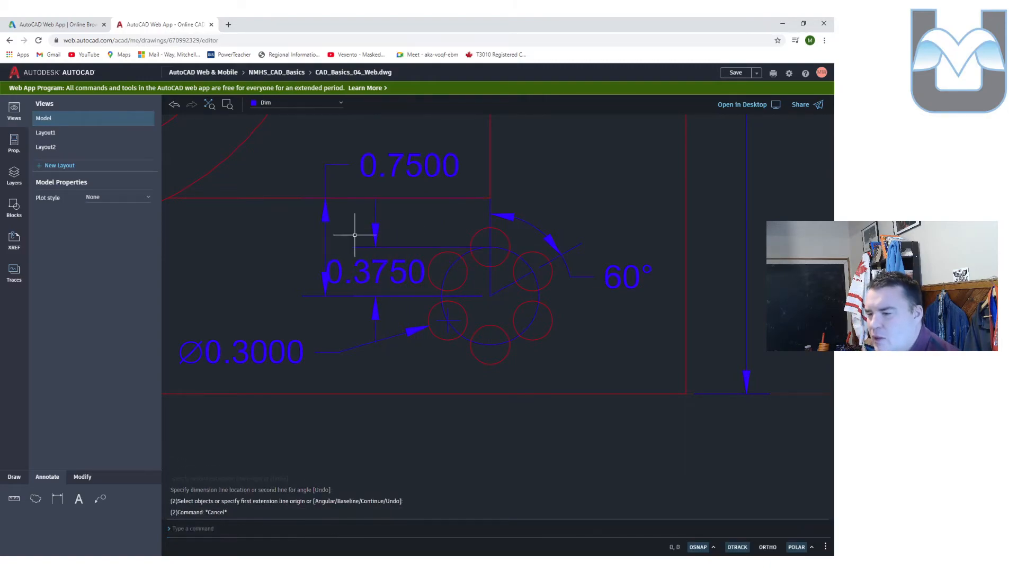
# Move the 0.7500 vertical dimension farther left so it clears the new array dimension
pyautogui.click(405, 164)
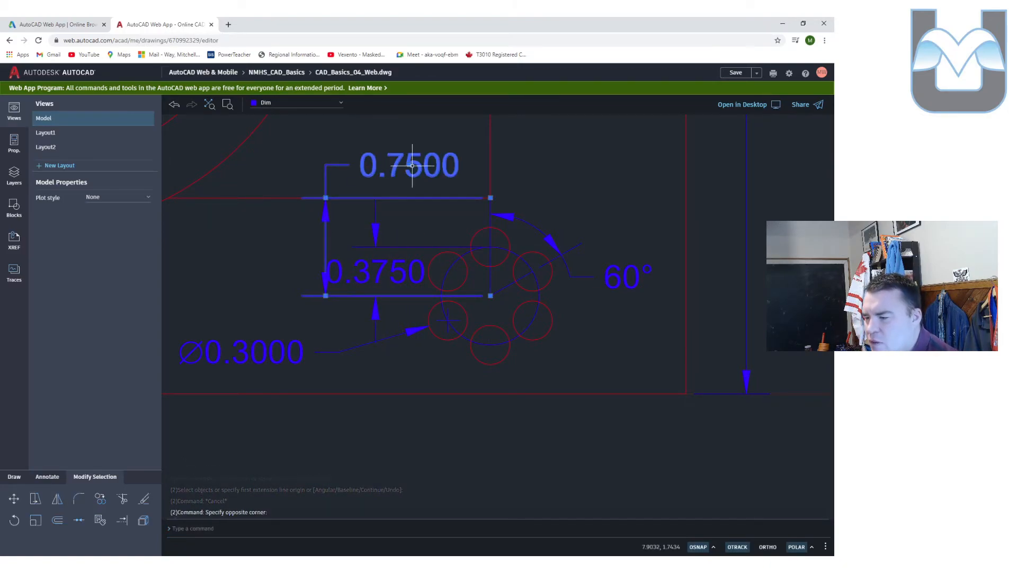
pyautogui.click(408, 165)
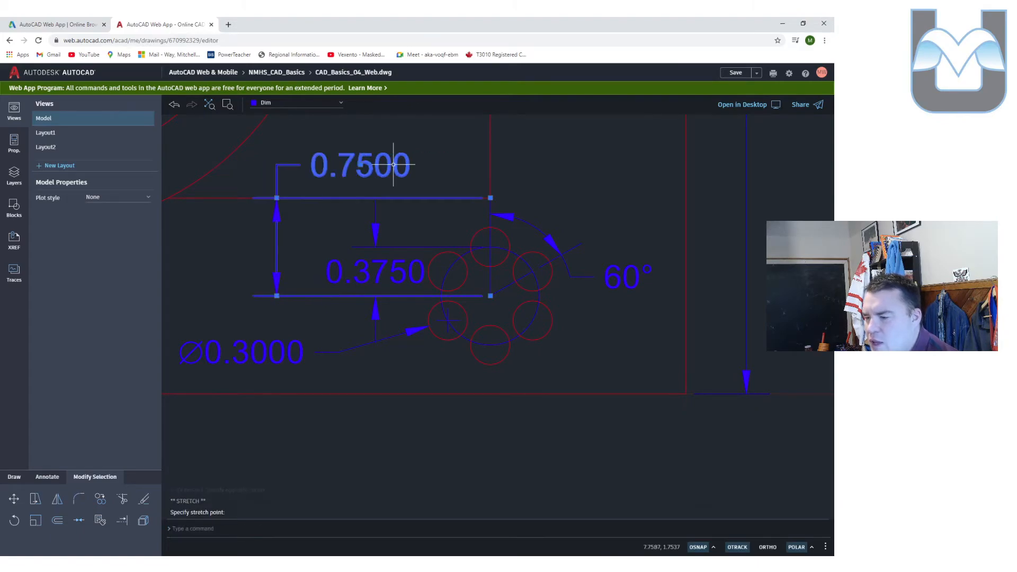
pyautogui.press('Escape')
pyautogui.press('Escape')
# Save the updated CAD_Basics_04_Web.dwg reference drawing
pyautogui.scroll(-5, 384, 270)
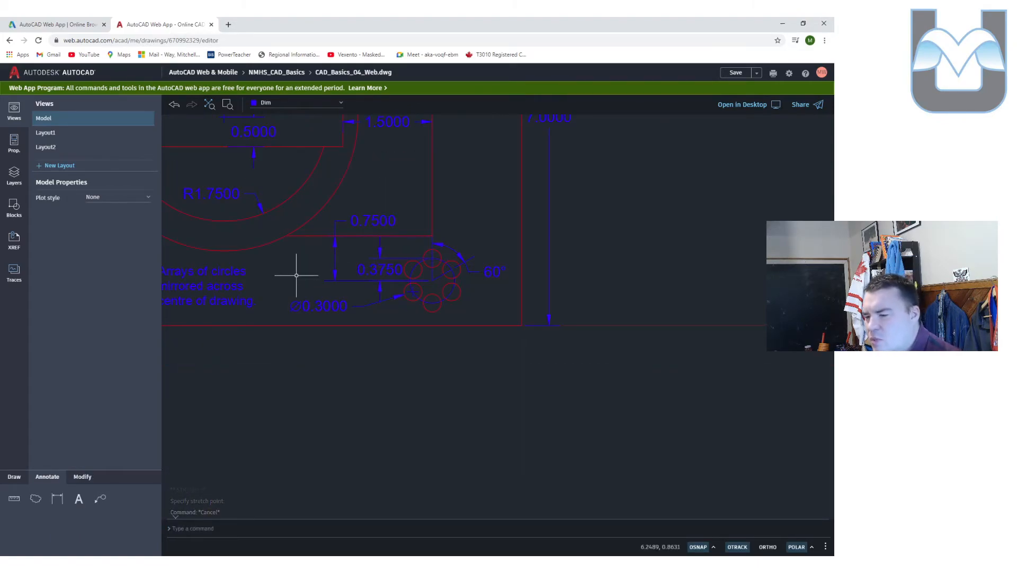
pyautogui.moveTo(377, 286); pyautogui.dragTo(445, 314, button='middle')
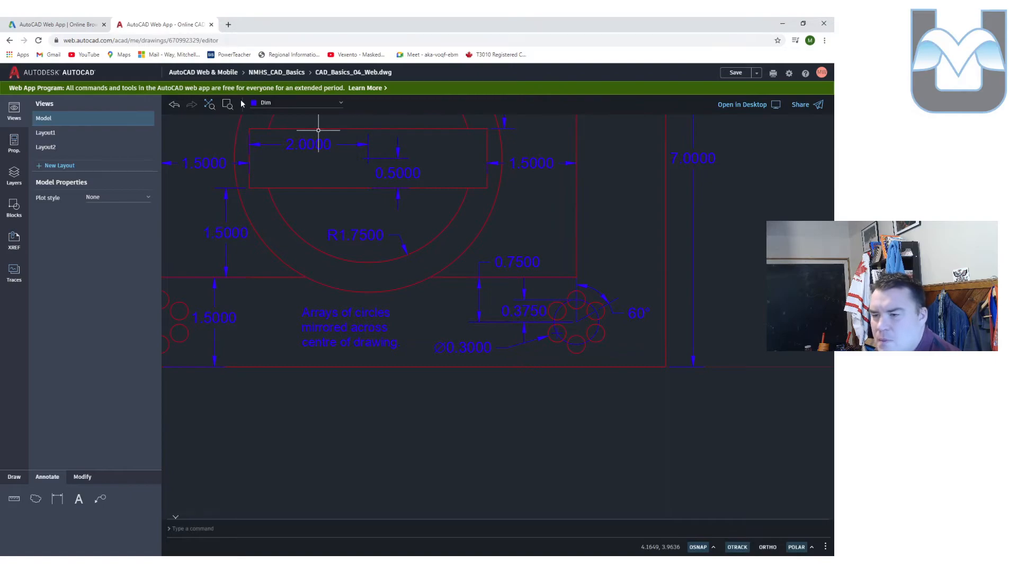
pyautogui.click(735, 73)
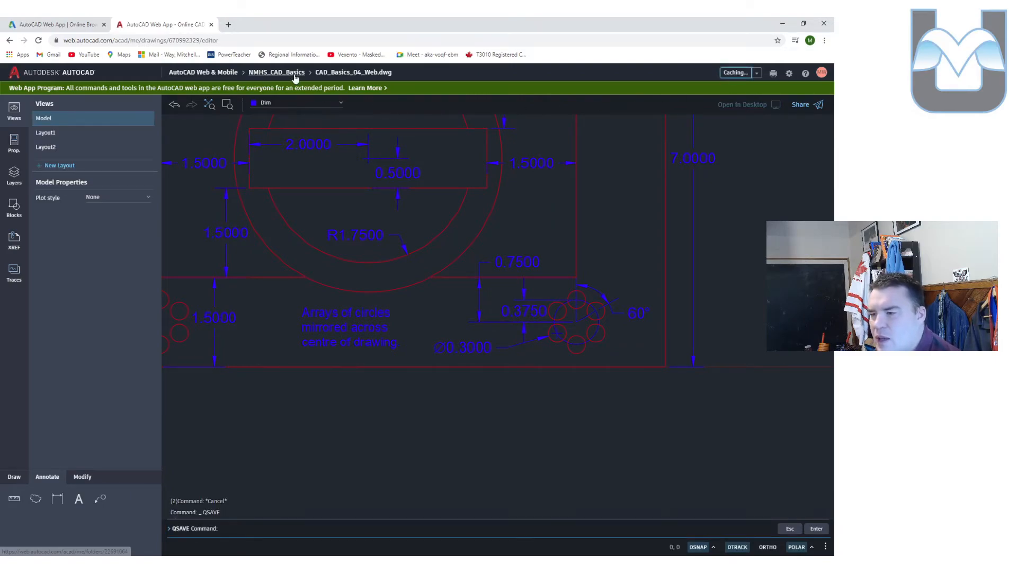
pyautogui.rightClick(183, 20)
pyautogui.click(222, 75)
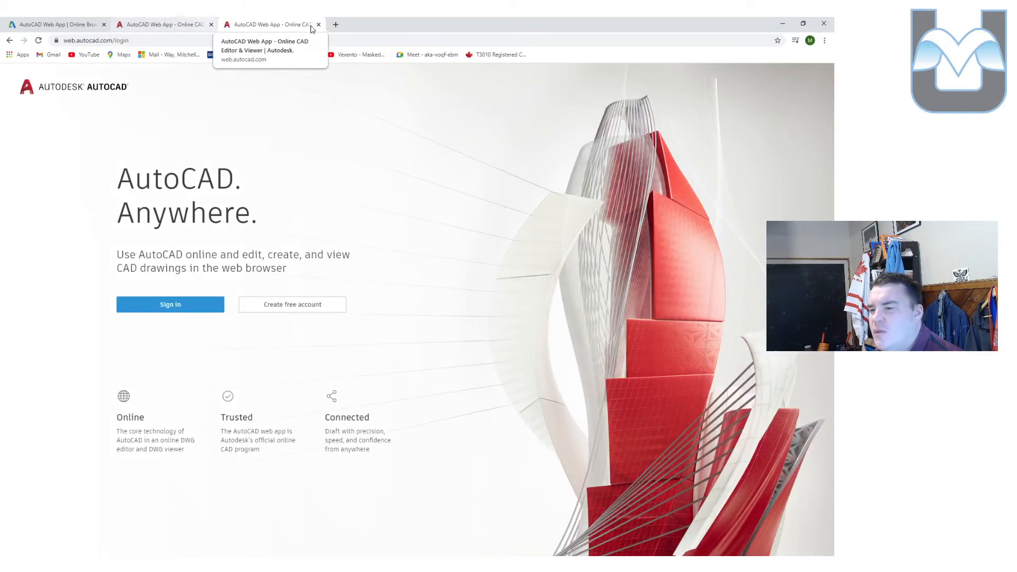
pyautogui.click(318, 24)
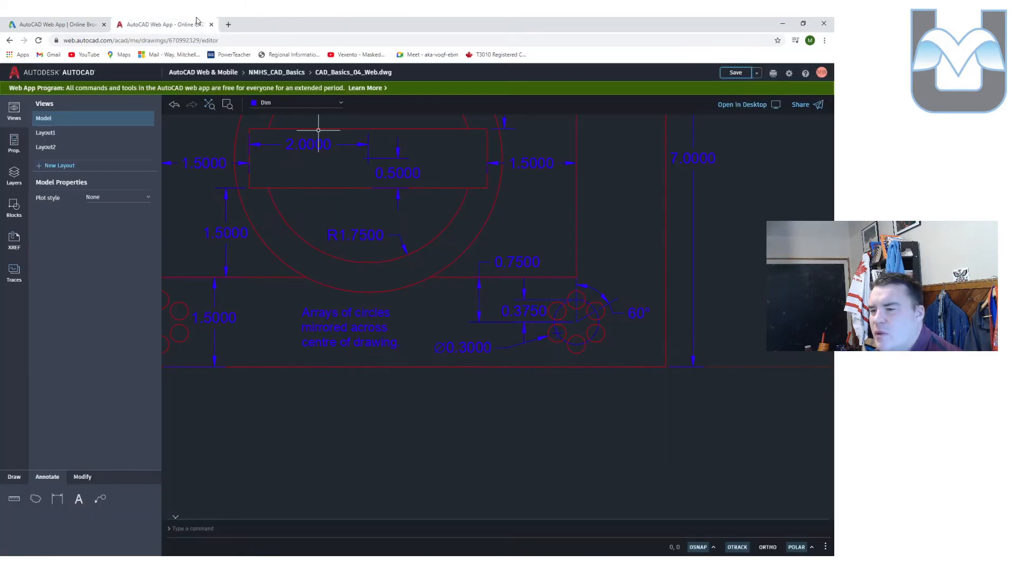
# Reopen CAD Basics Web 03.dwg from the Demo_Drawing_Folder
pyautogui.click(286, 74)
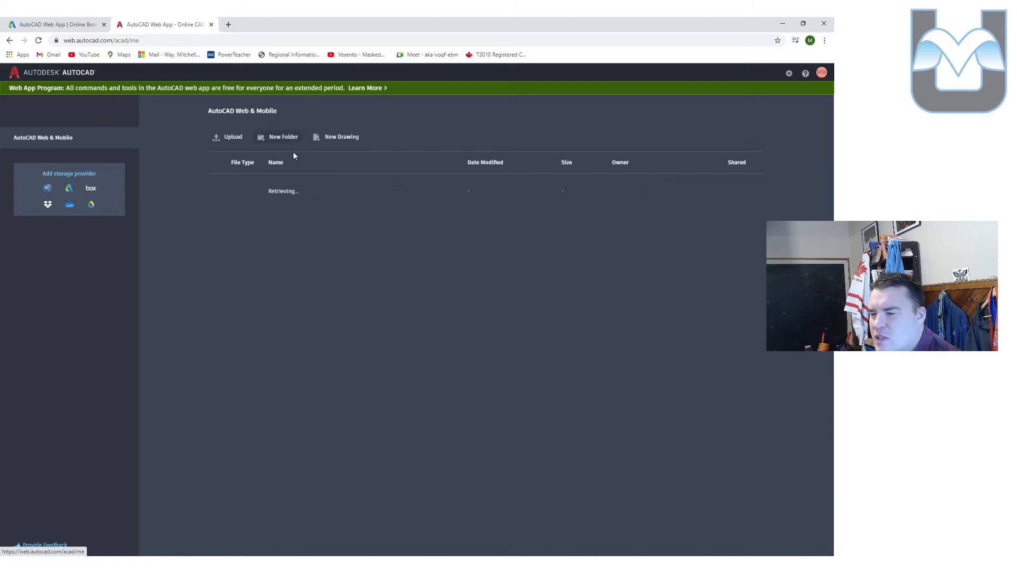
pyautogui.click(312, 194)
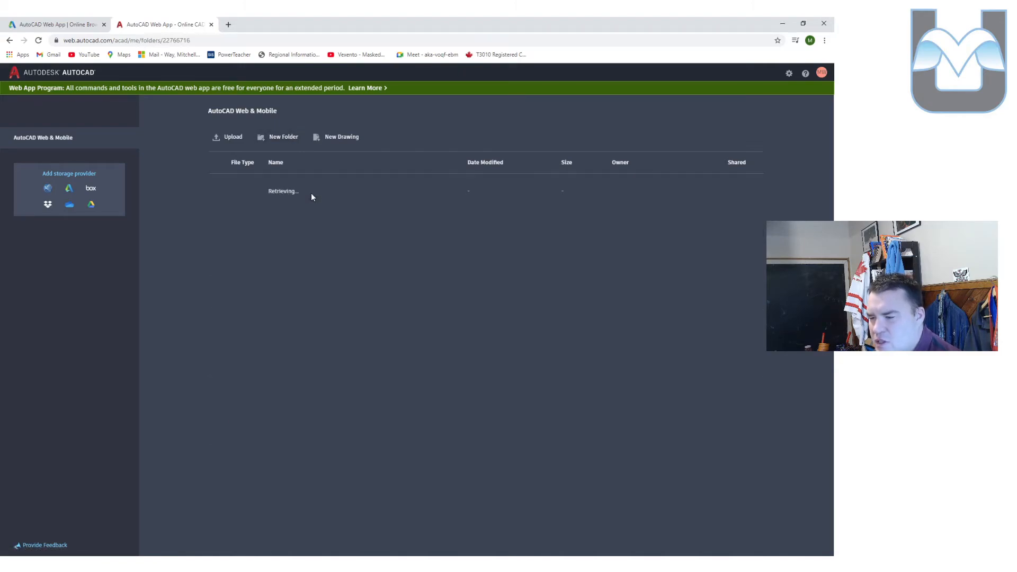
pyautogui.click(293, 228)
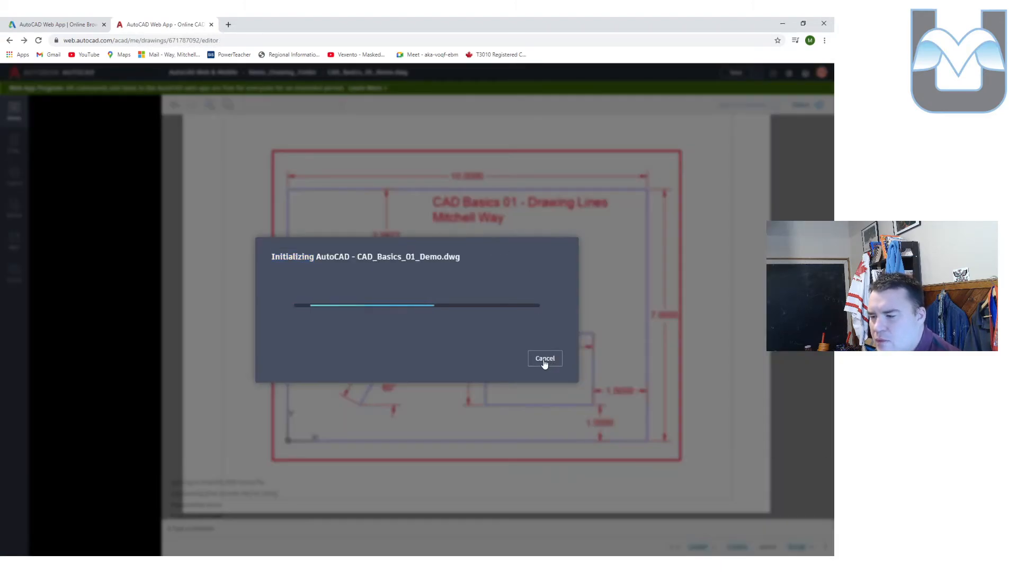
pyautogui.click(544, 358)
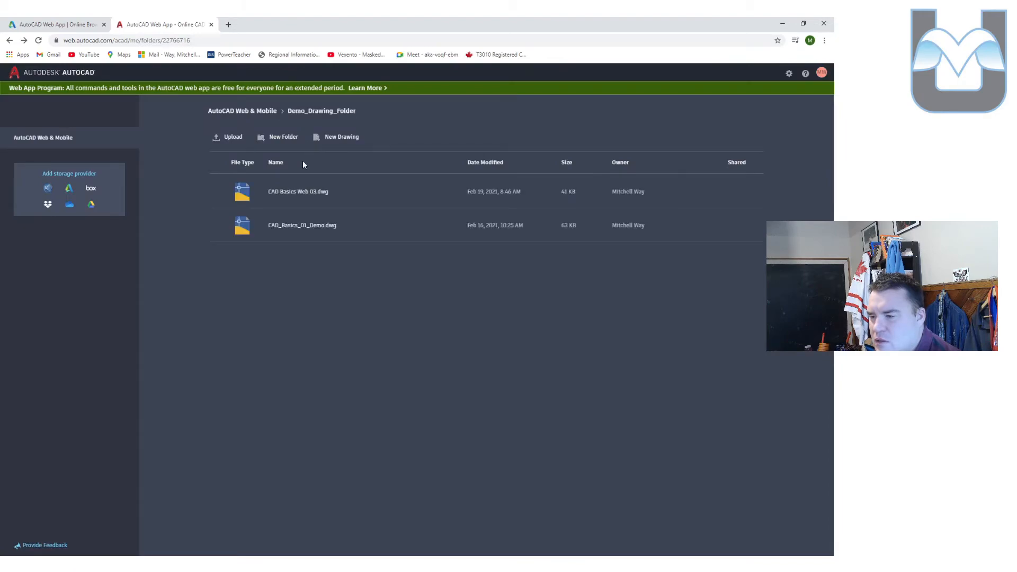
pyautogui.click(290, 204)
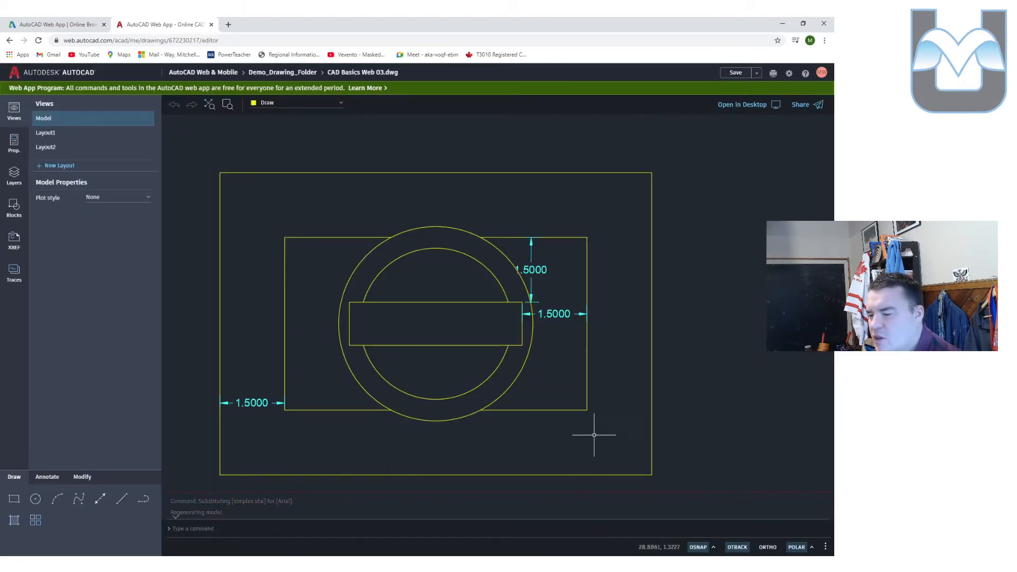
# Draw a 0.75 vertical construction line on the Dim layer, downward from the lower-right corner of the 1.5-offset inner rectangle
pyautogui.scroll(5, 612, 431)
pyautogui.scroll(-1, 576, 326)
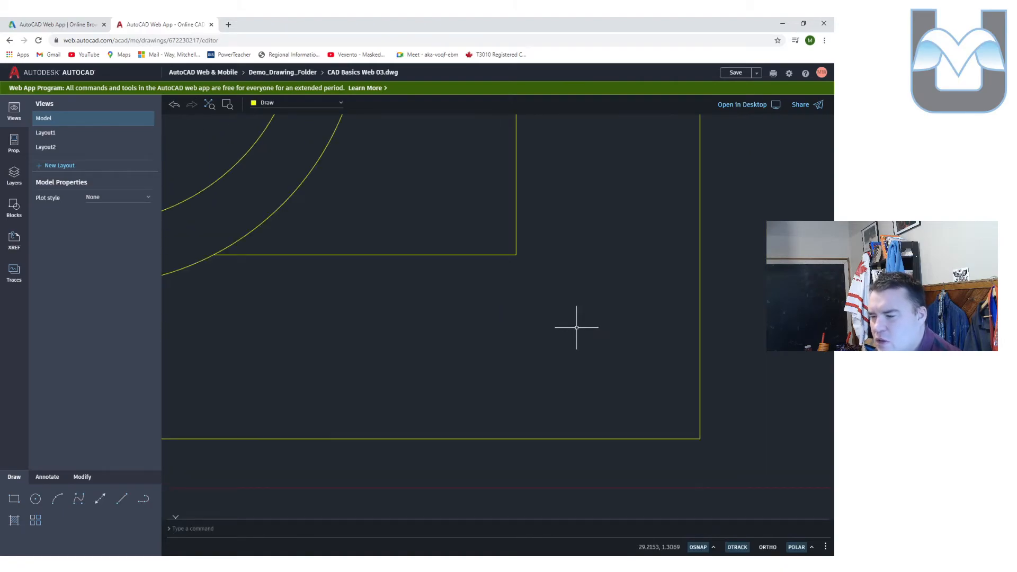
pyautogui.click(300, 103)
pyautogui.press('Escape')
pyautogui.click(102, 504)
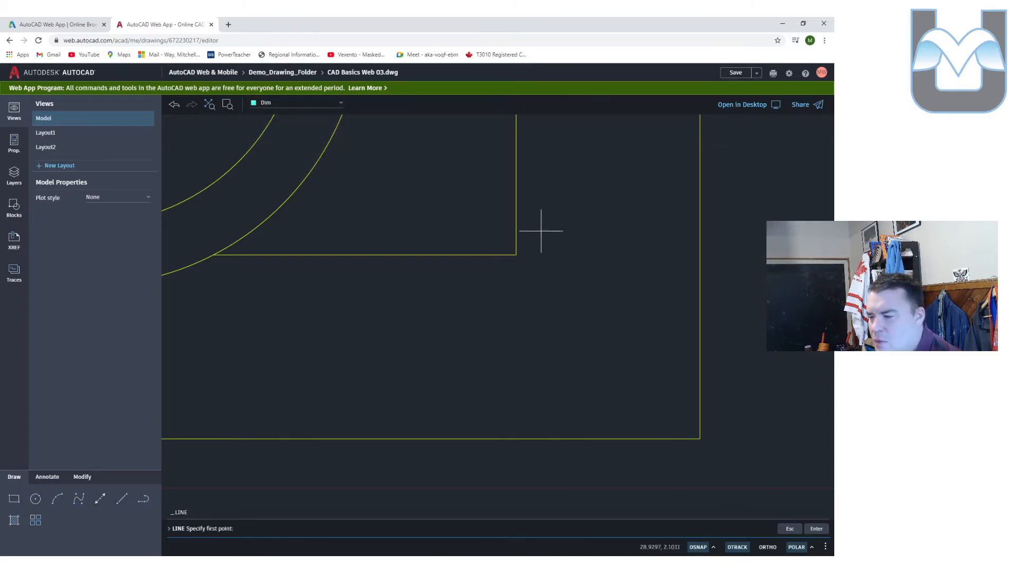
pyautogui.click(516, 254)
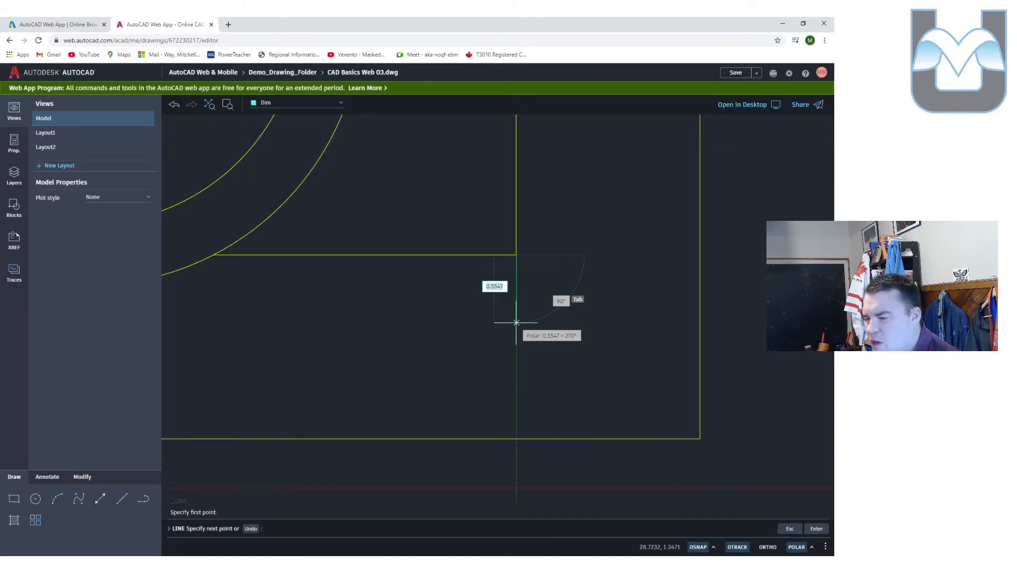
pyautogui.write('0.')
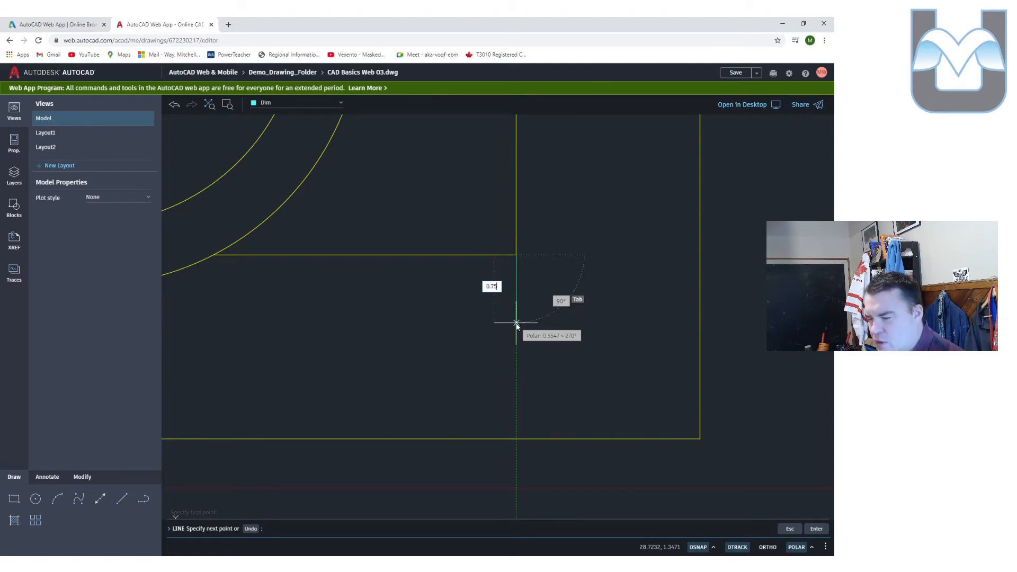
pyautogui.write('75')
pyautogui.press('Return')
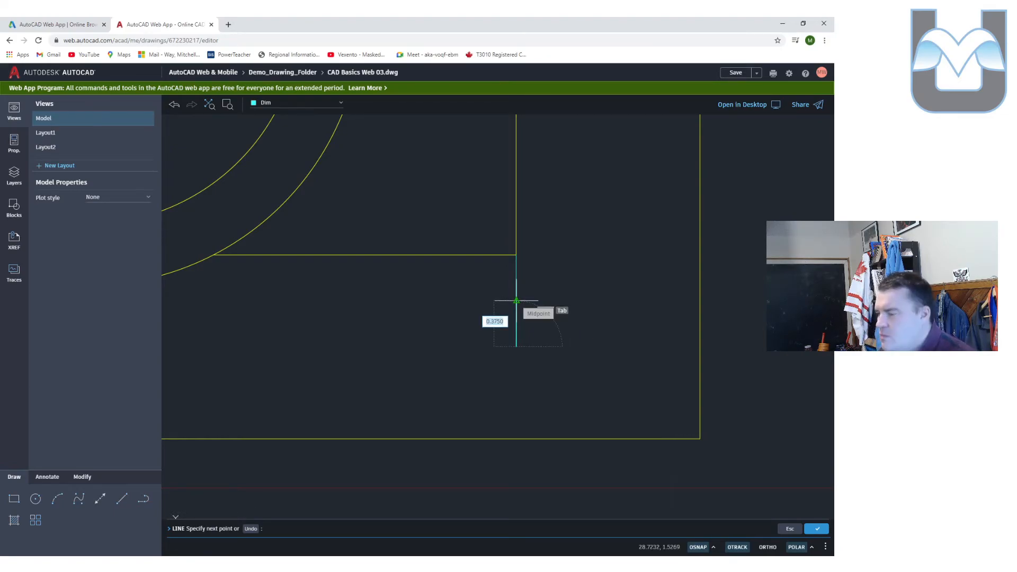
pyautogui.press('Escape')
pyautogui.press('Escape')
pyautogui.press('Escape')
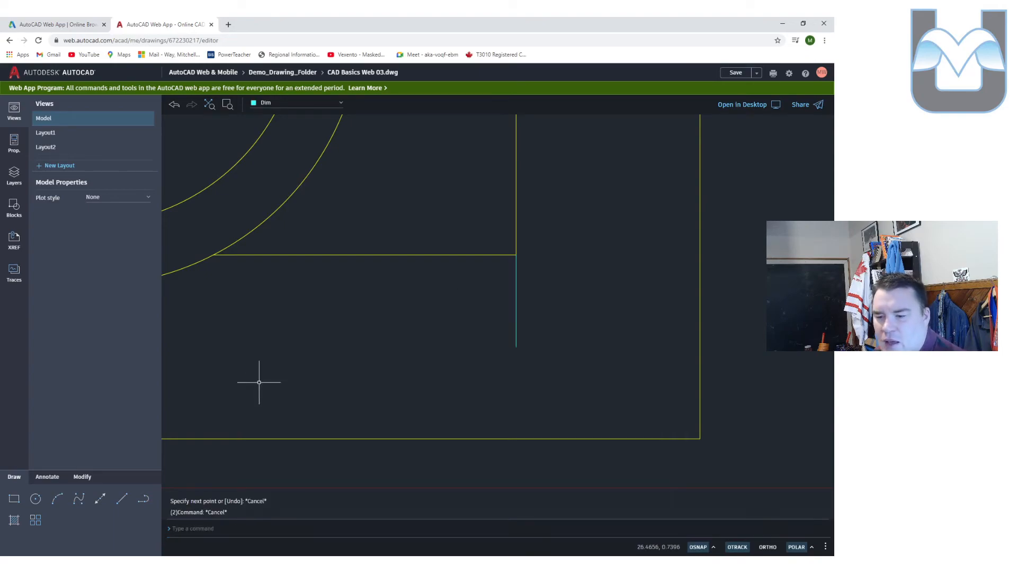
# Draw a circle of radius 0.3 on the Draw layer, centred on the midpoint of the short vertical line
pyautogui.click(310, 103)
pyautogui.click(291, 164)
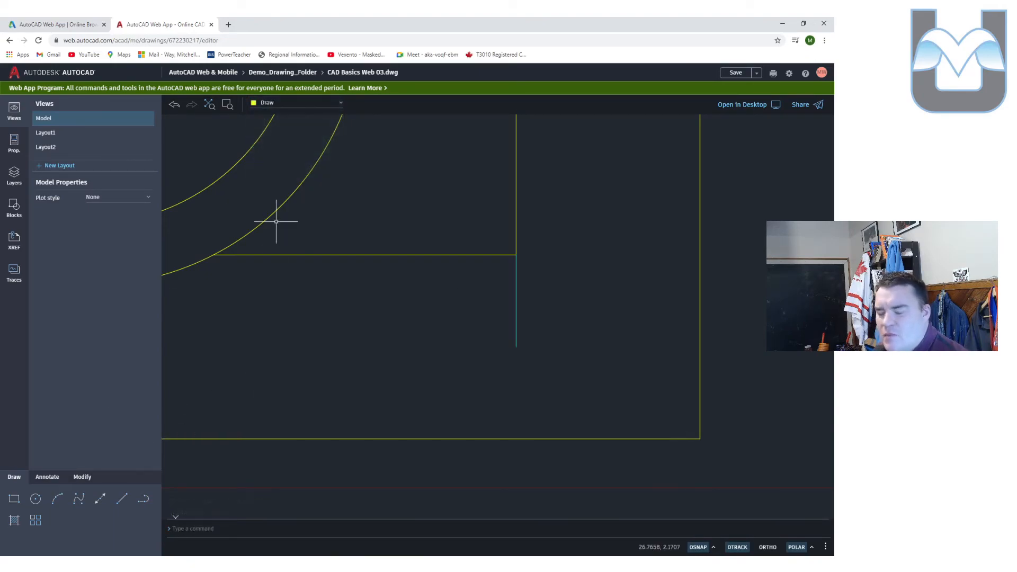
pyautogui.click(35, 498)
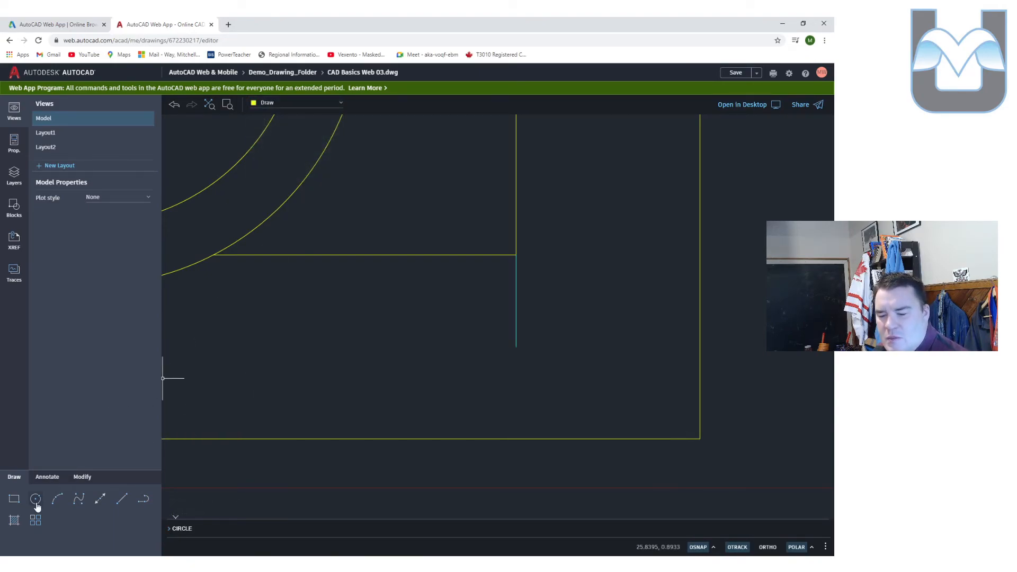
pyautogui.click(516, 301)
pyautogui.write('0.3')
pyautogui.press('Return')
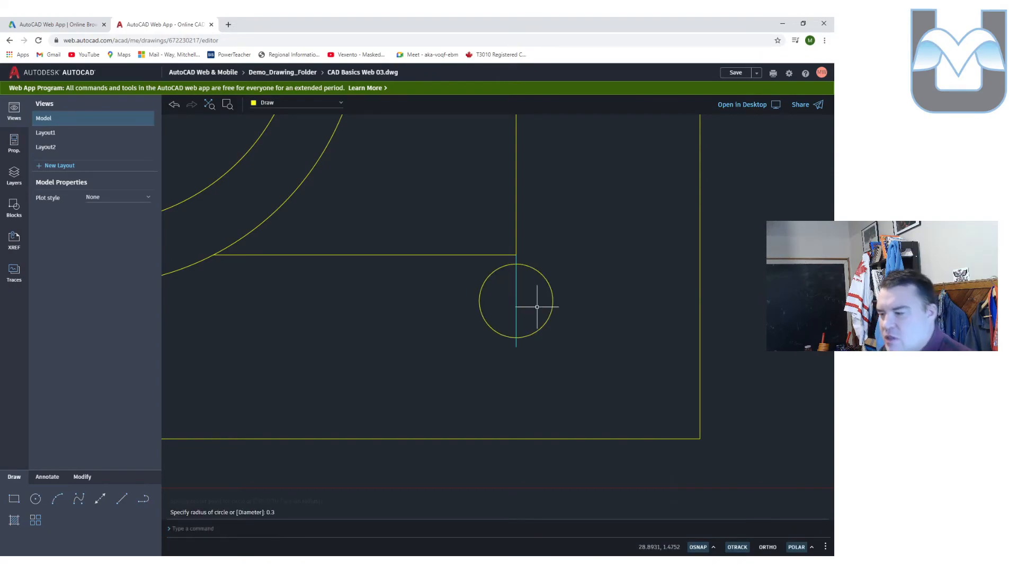
# Set the new small circle's diameter to 0.3
pyautogui.moveTo(558, 283); pyautogui.dragTo(546, 297)
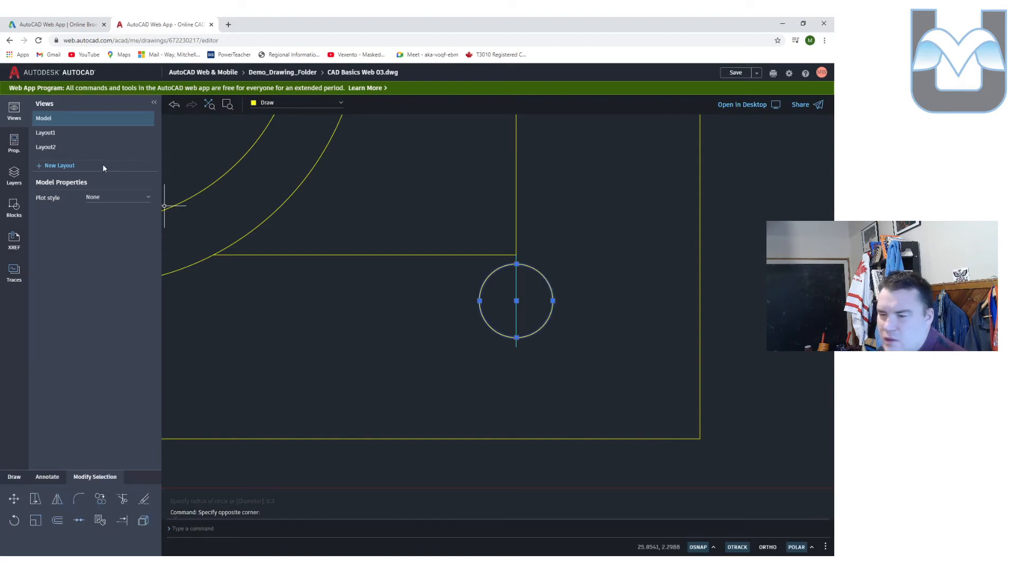
pyautogui.click(14, 142)
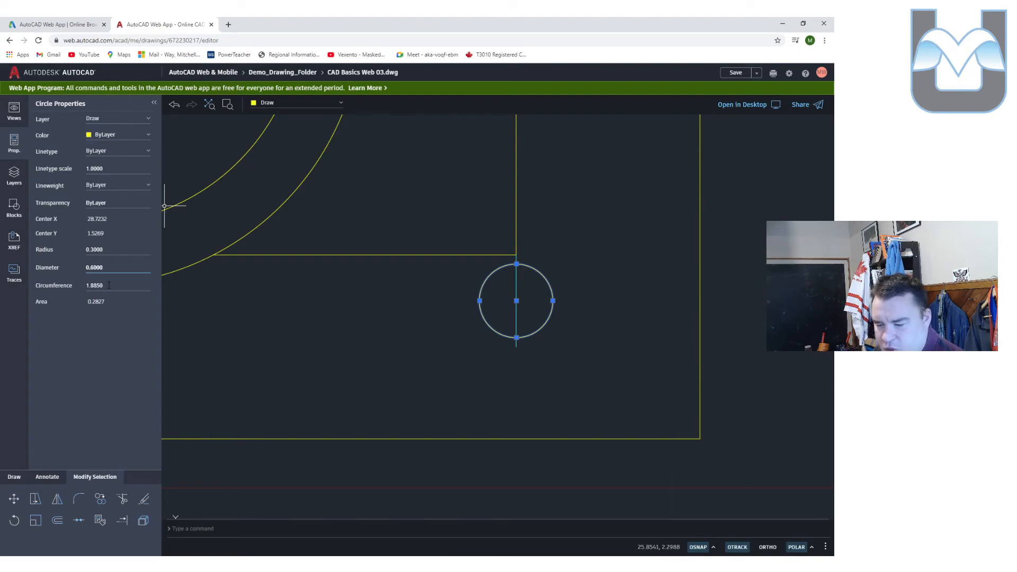
pyautogui.press('Return')
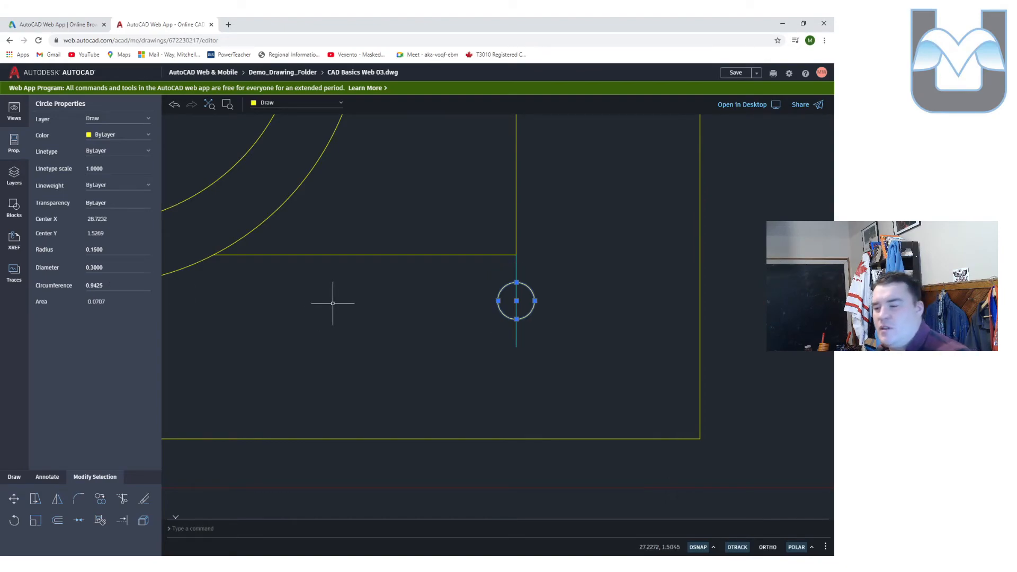
pyautogui.press('Escape')
# Create a polar array of six small circles around the lower endpoint of the short vertical line
pyautogui.click(530, 300)
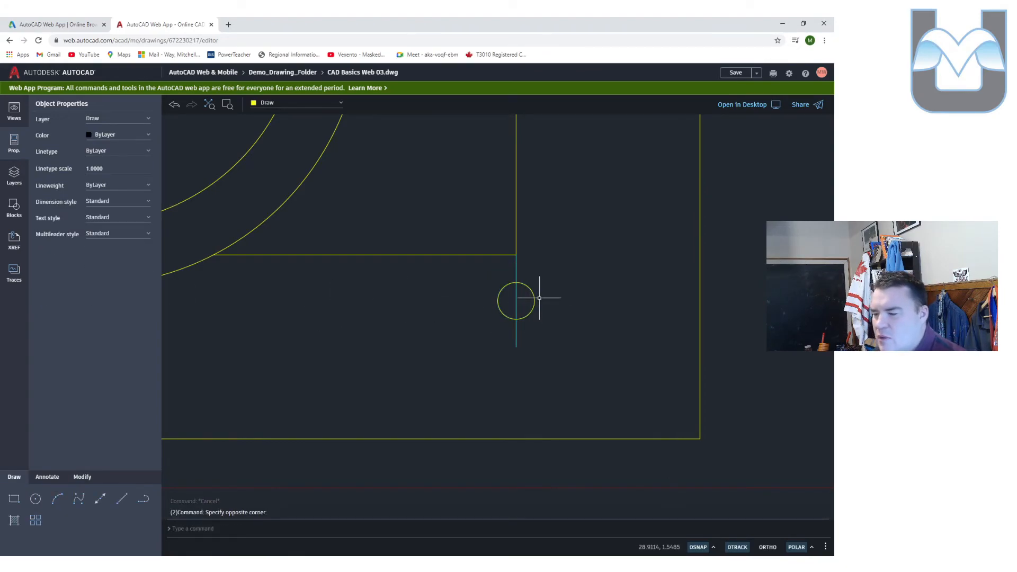
pyautogui.click(528, 297)
pyautogui.write('array')
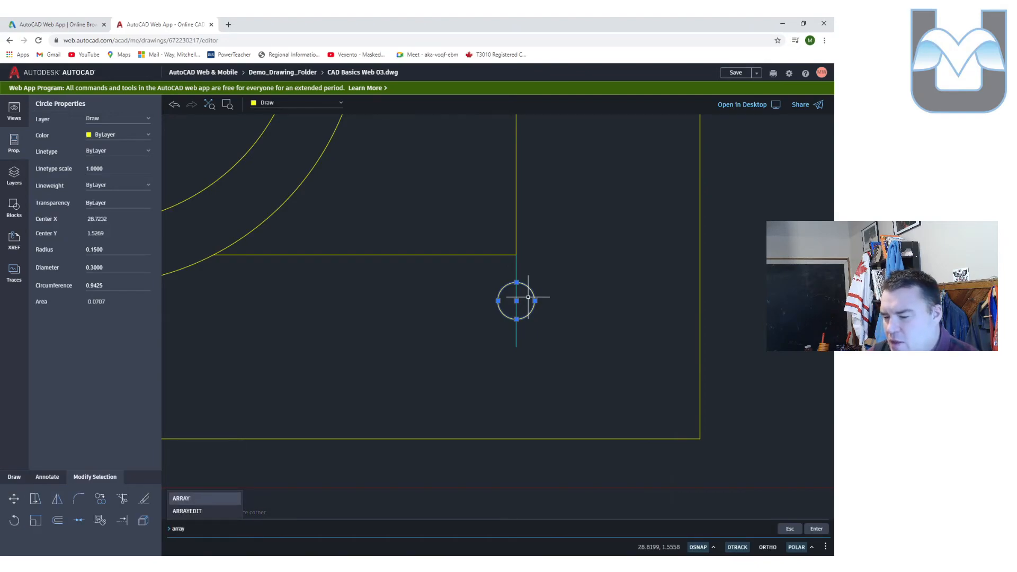
pyautogui.press('Return')
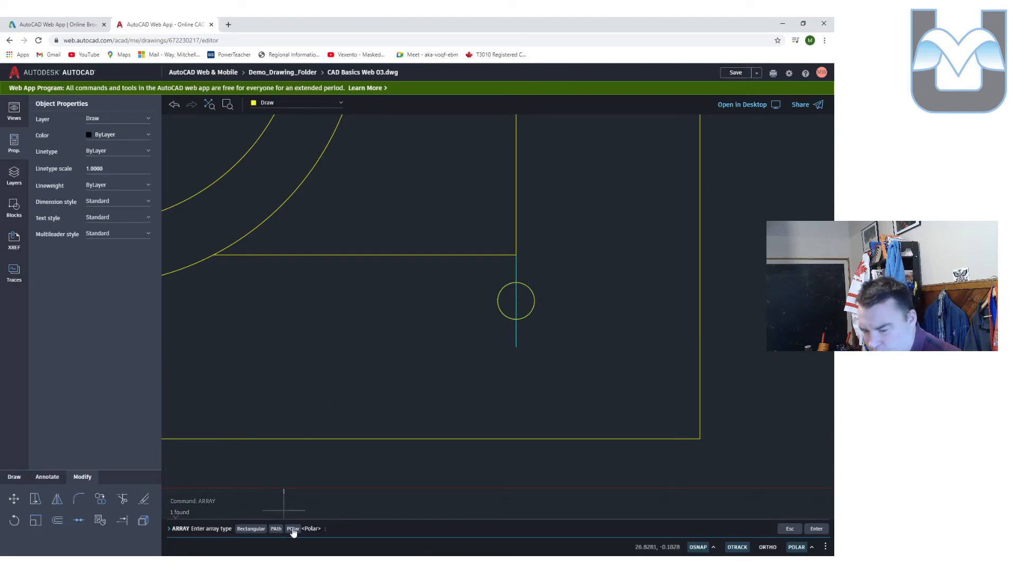
pyautogui.click(293, 528)
pyautogui.click(516, 347)
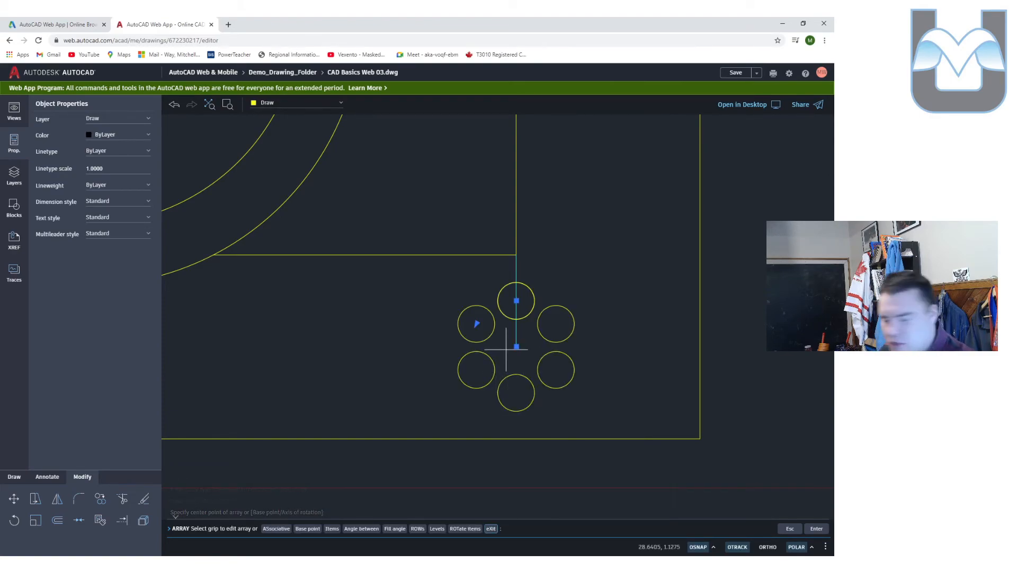
pyautogui.press('Return')
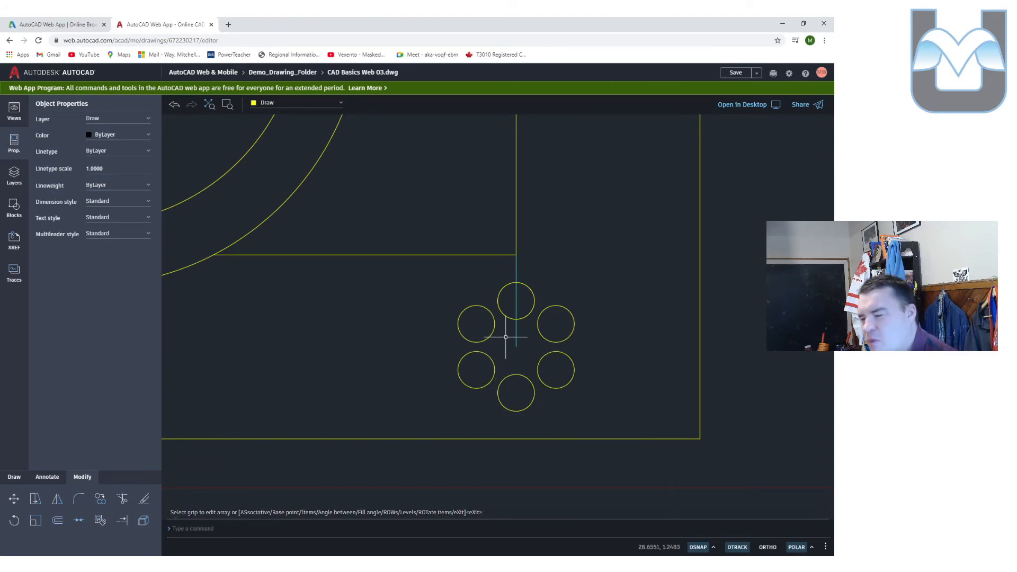
# Mirror the lower-right circle array across a vertical line through the centre of the large circles, keeping the original
pyautogui.scroll(-6, 505, 328)
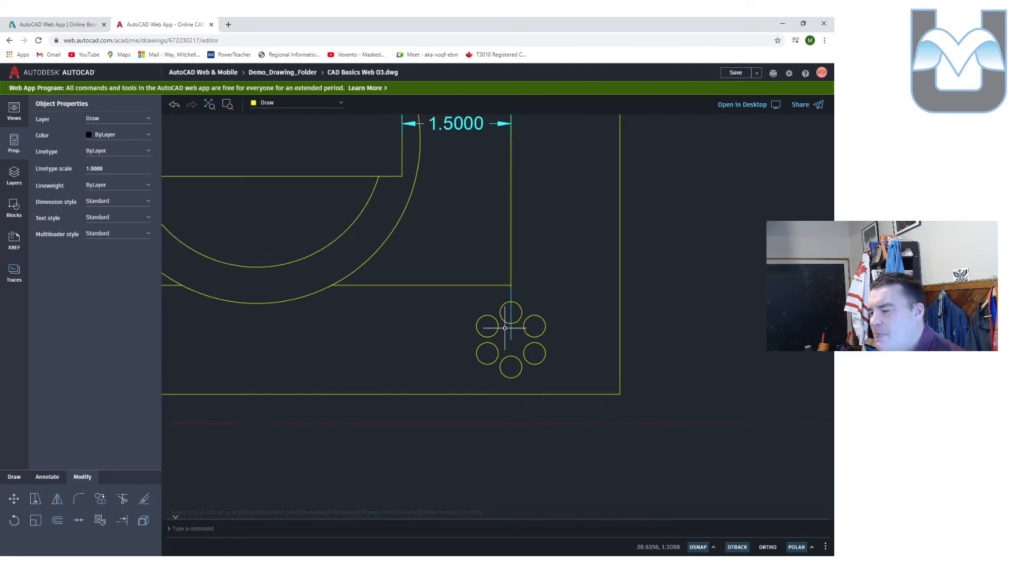
pyautogui.scroll(5, 482, 349)
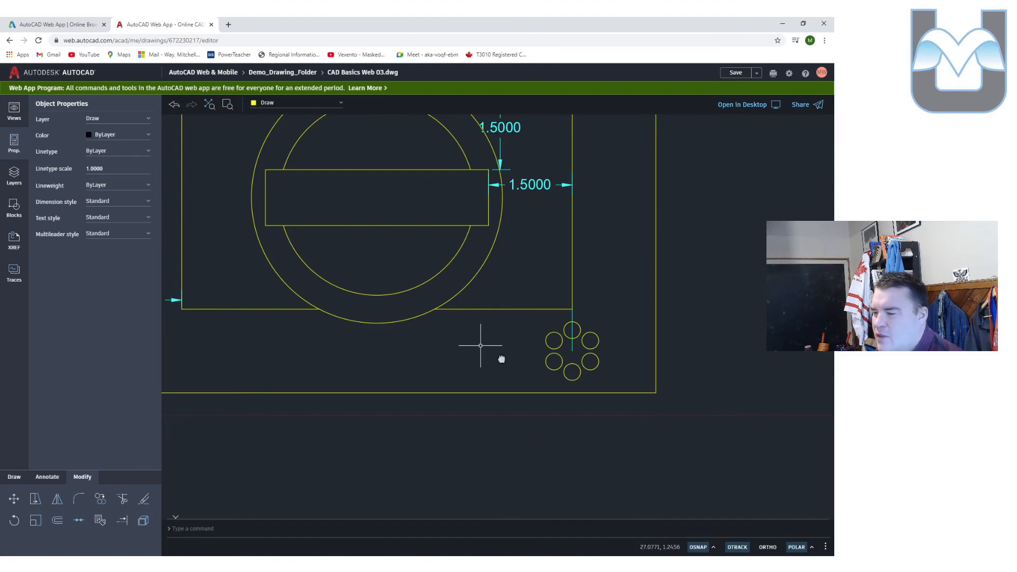
pyautogui.moveTo(481, 345); pyautogui.dragTo(561, 404, button='middle')
pyautogui.click(637, 402)
pyautogui.click(621, 411)
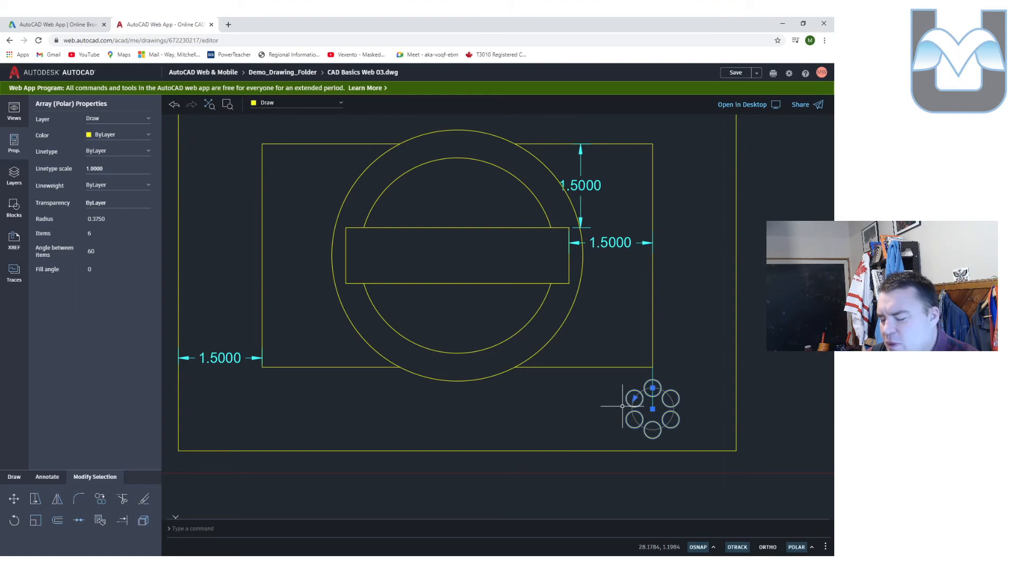
pyautogui.write('mirror')
pyautogui.press('Return')
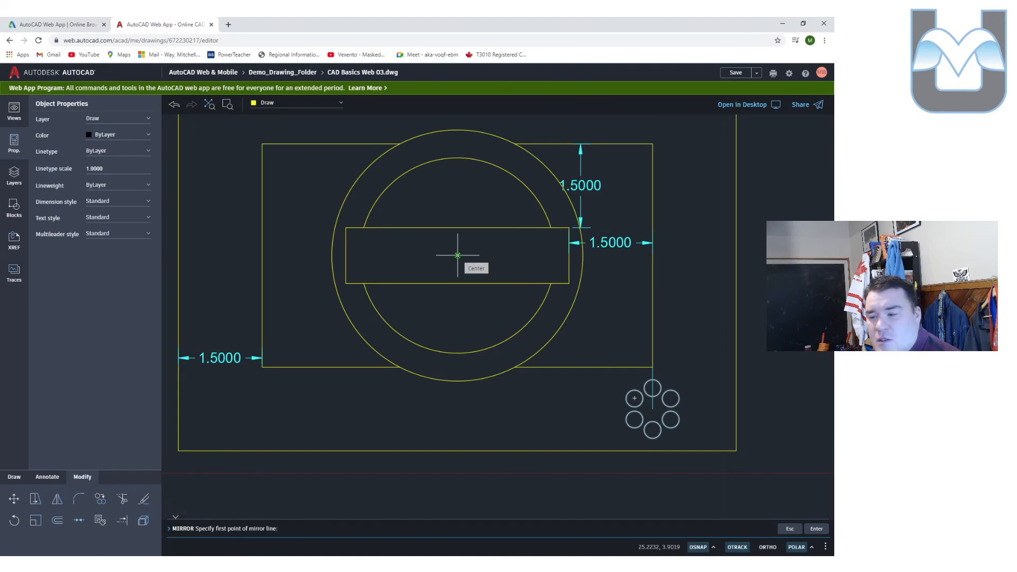
pyautogui.click(458, 255)
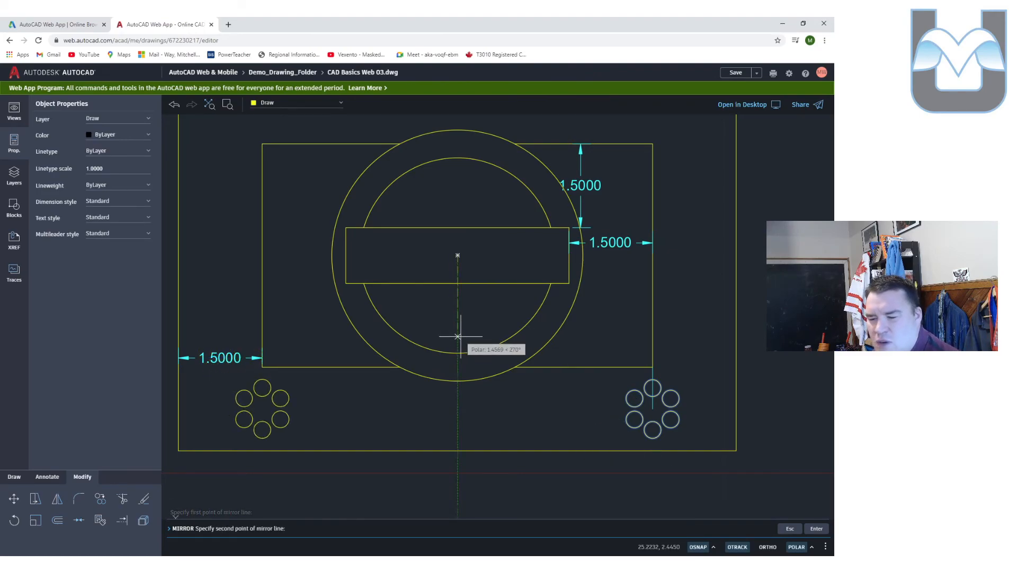
pyautogui.click(457, 337)
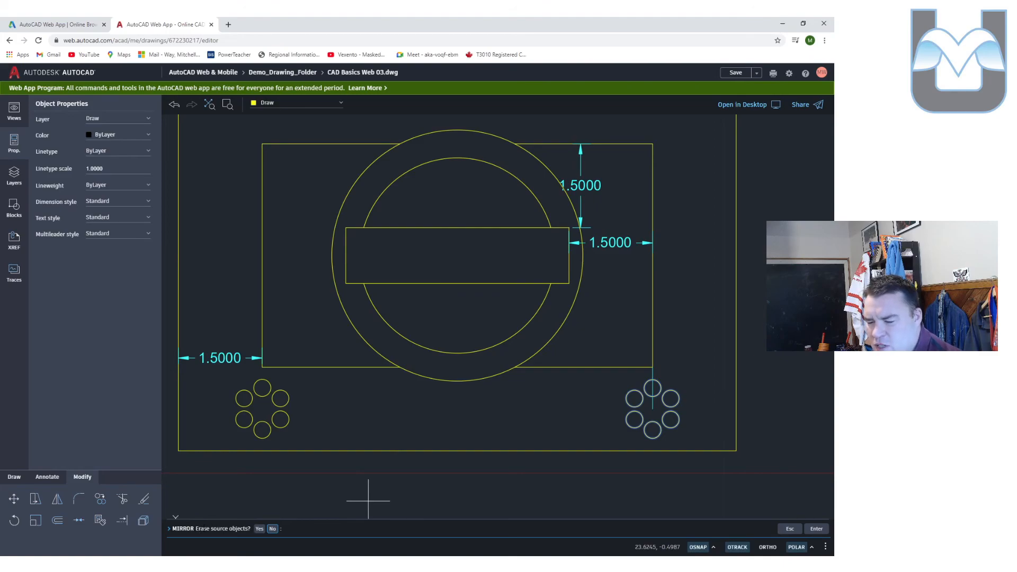
pyautogui.click(272, 528)
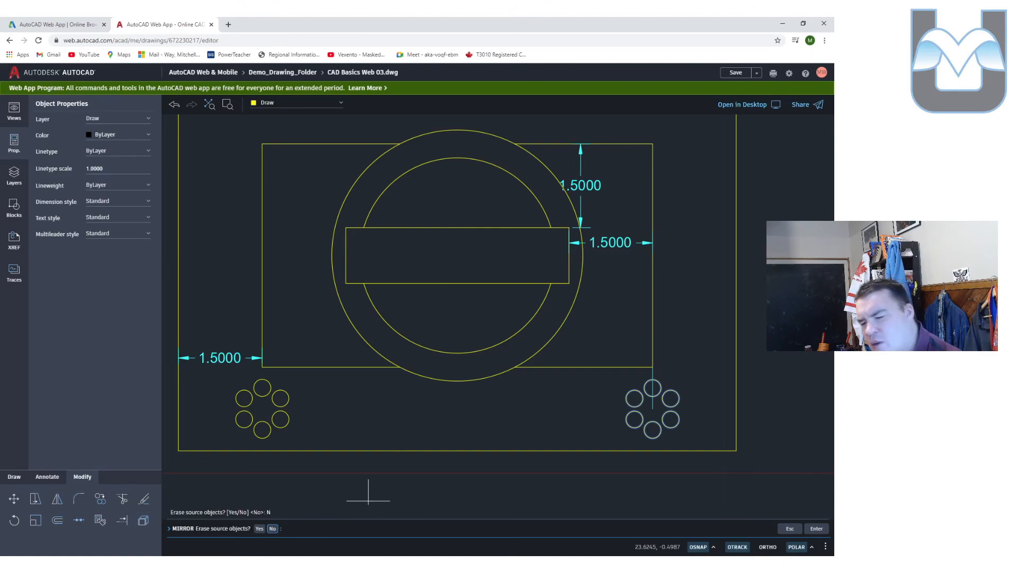
# Mirror both lower circle arrays across a horizontal line through the centre of the large circles, keeping the originals
pyautogui.click(699, 419)
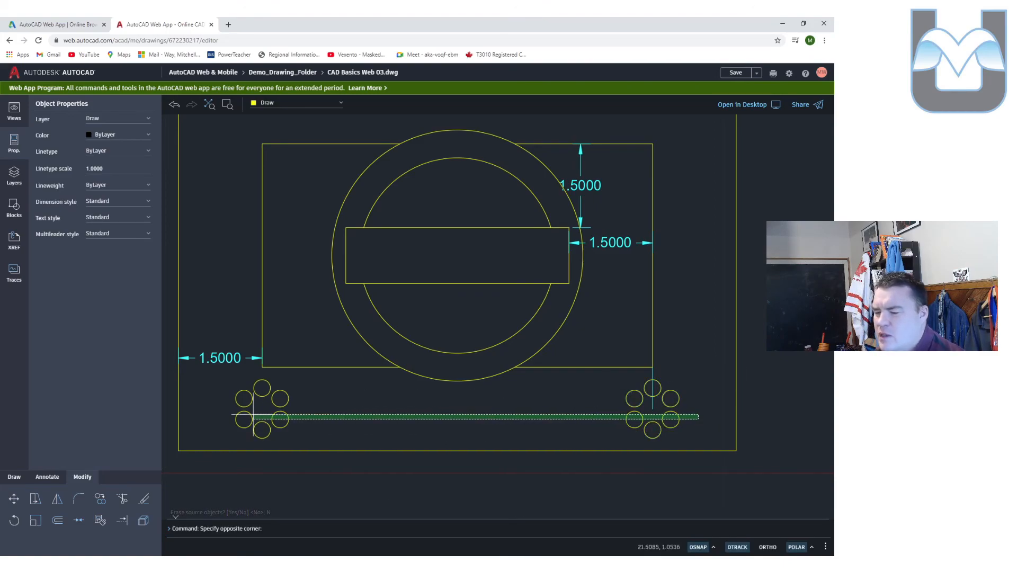
pyautogui.click(222, 421)
pyautogui.moveTo(427, 441); pyautogui.dragTo(424, 465, button='middle')
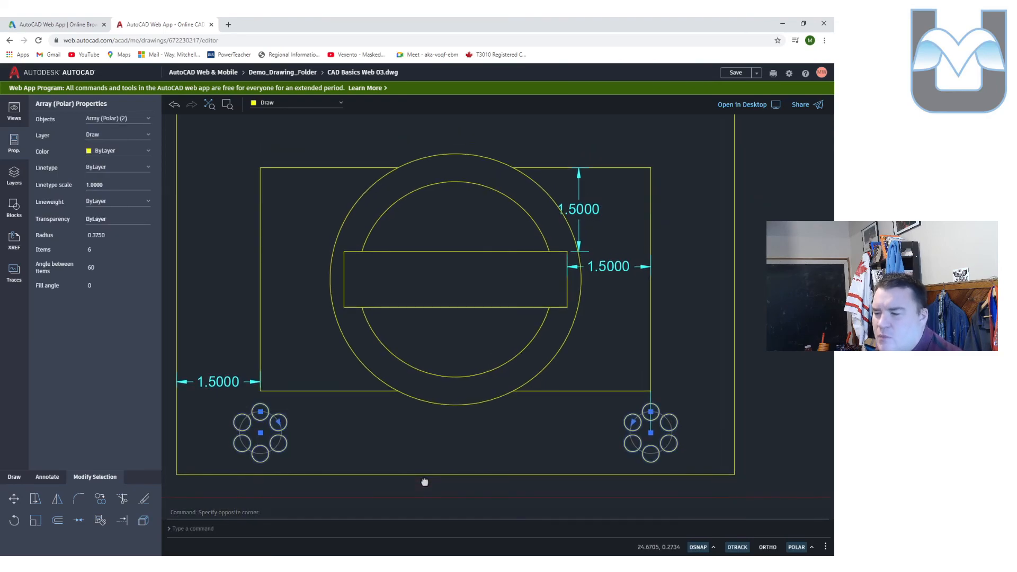
pyautogui.write('mirror')
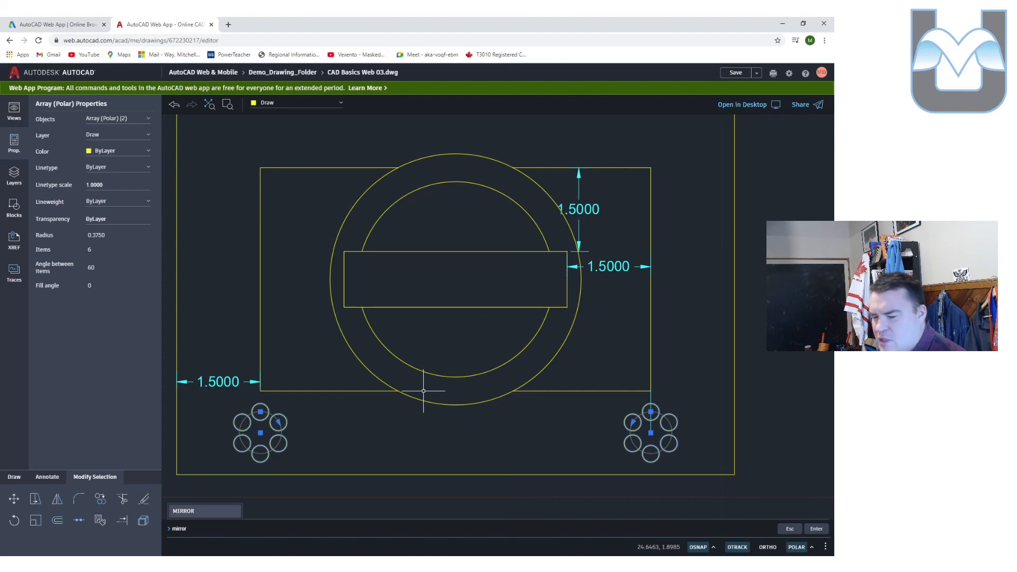
pyautogui.press('Return')
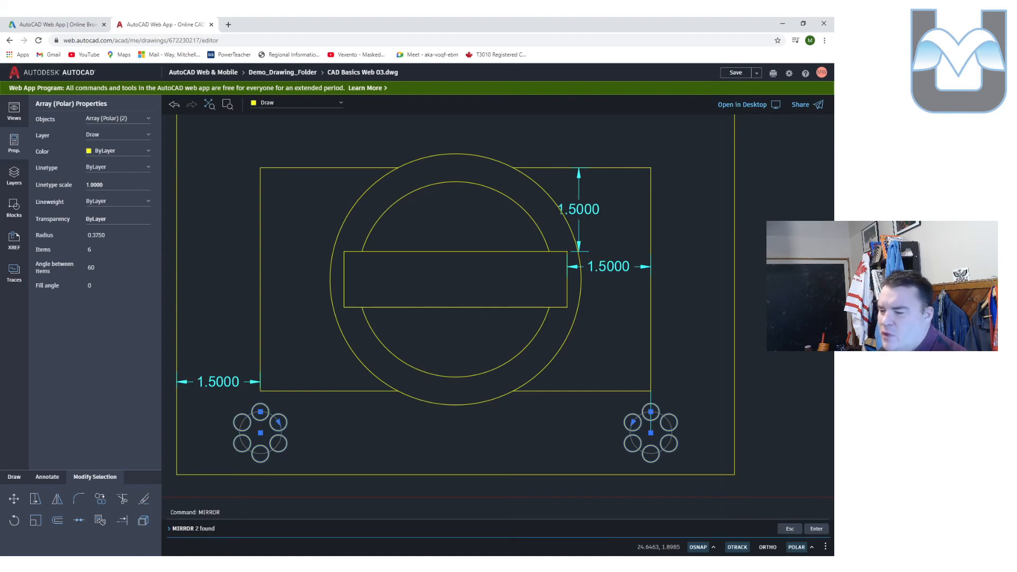
pyautogui.click(455, 279)
pyautogui.click(500, 280)
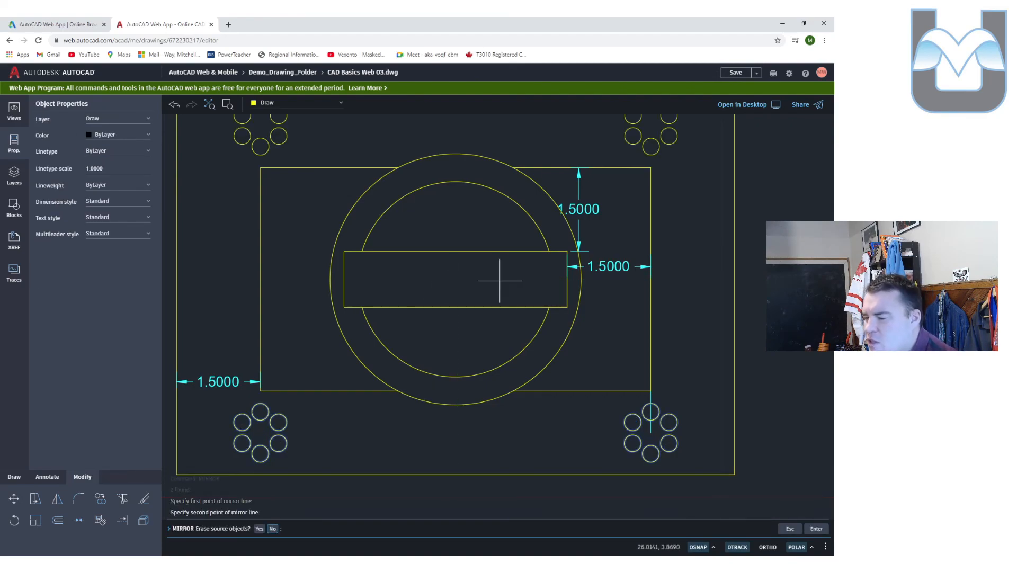
pyautogui.click(272, 529)
pyautogui.press('Escape')
pyautogui.scroll(-2, 488, 339)
pyautogui.moveTo(487, 329)
pyautogui.mouseDown(button='middle')
pyautogui.moveTo(484, 374)
pyautogui.moveTo(474, 349)
pyautogui.mouseUp(button='middle')
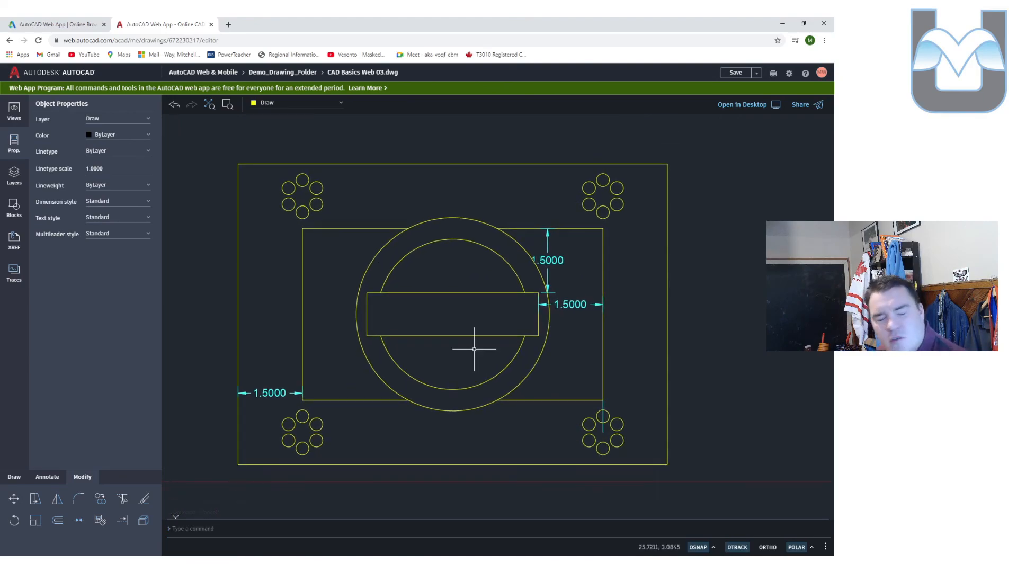